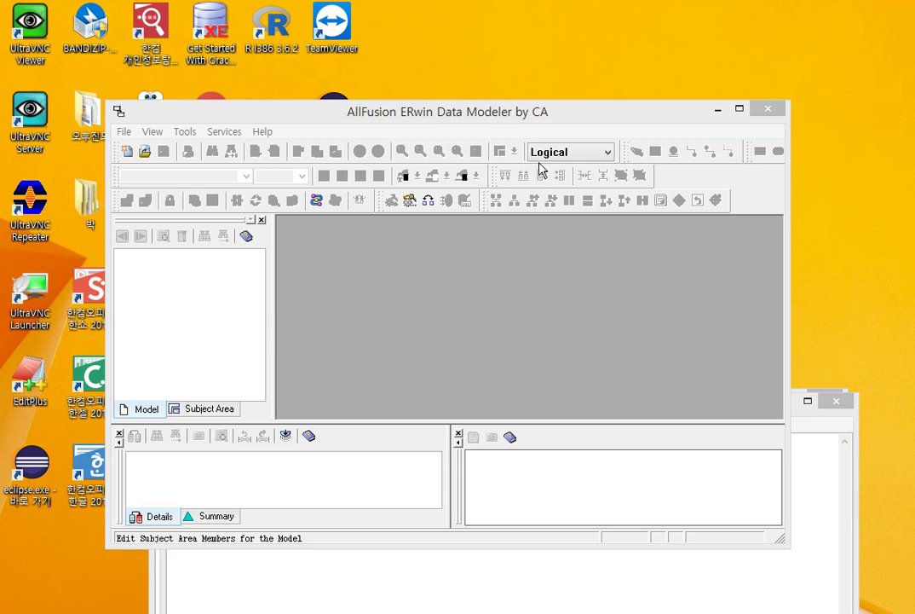
{"action": "key", "text": "ctrl+1"}
{"action": "left_click", "coordinate": [575, 158]}
{"action": "mouse_move", "coordinate": [677, 207]}
{"action": "left_mouse_down"}
{"action": "mouse_move", "coordinate": [480, 256]}
{"action": "mouse_move", "coordinate": [652, 271]}
{"action": "mouse_move", "coordinate": [556, 281]}
{"action": "left_mouse_up"}
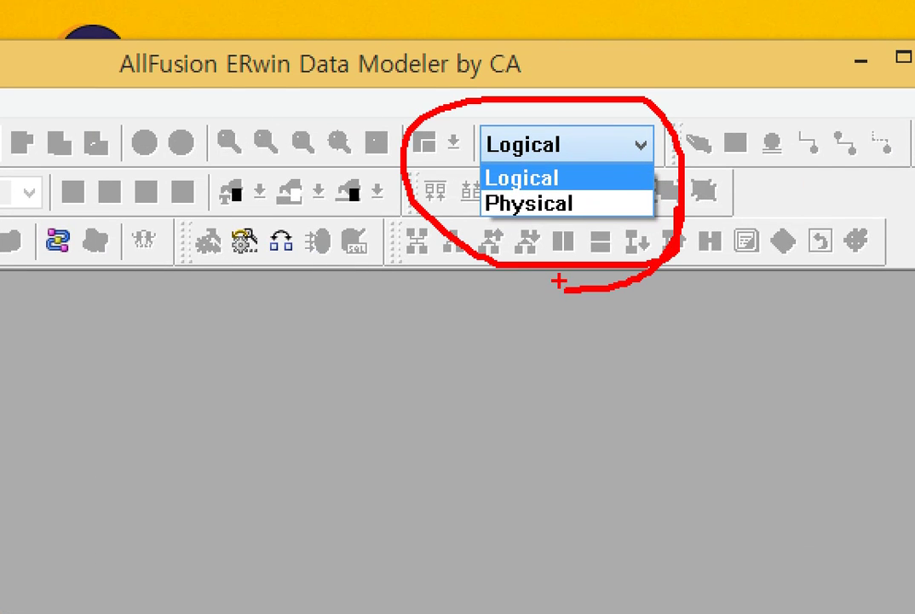
{"action": "key", "text": "Escape"}
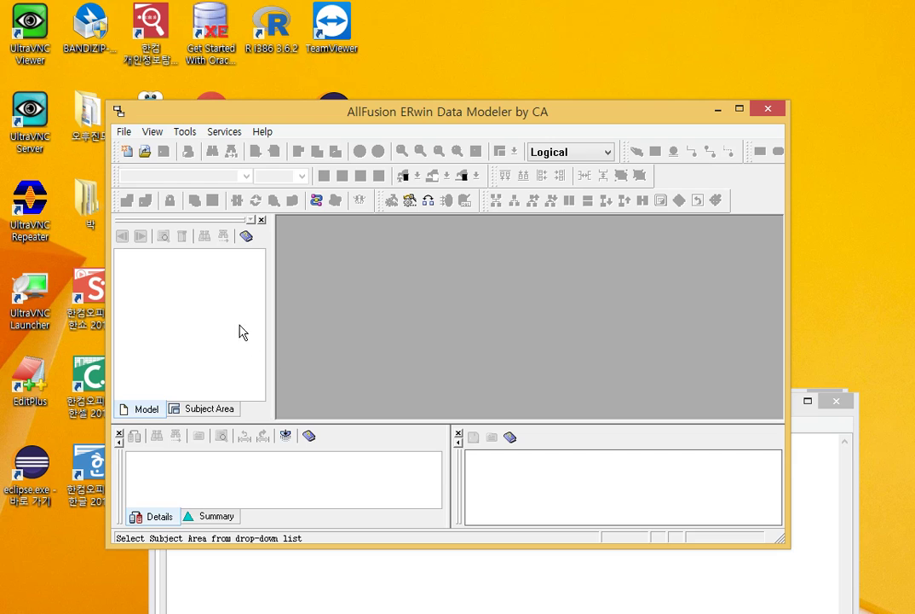
- Start a new model from a blank template with Logical/Physical as the model type
{"action": "left_click", "coordinate": [124, 132]}
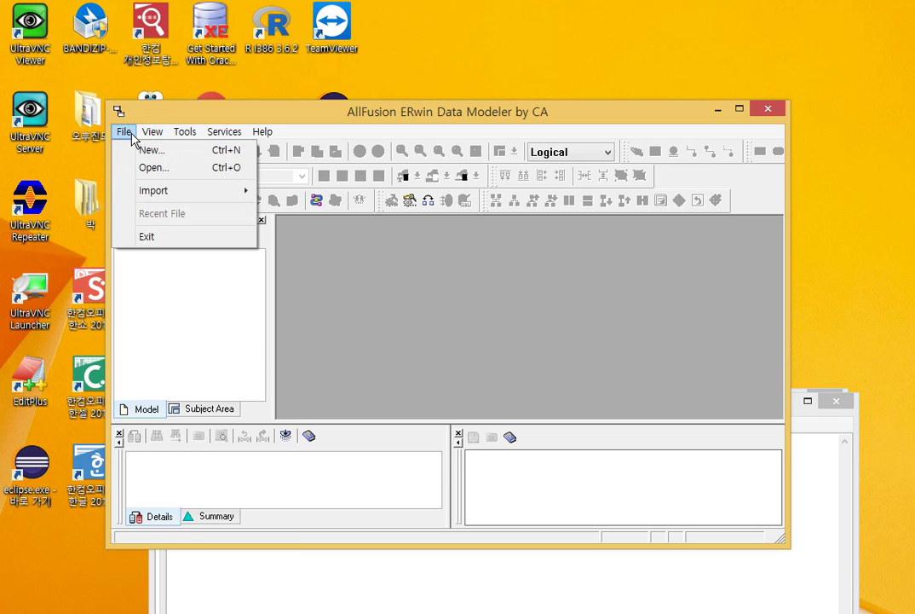
{"action": "left_click", "coordinate": [137, 151]}
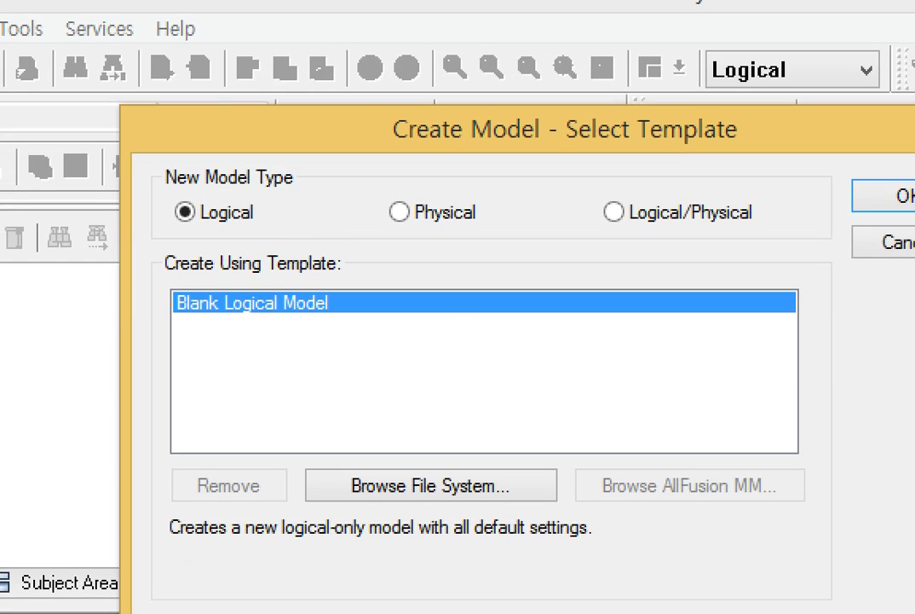
{"action": "mouse_move", "coordinate": [339, 208]}
{"action": "left_mouse_down"}
{"action": "mouse_move", "coordinate": [317, 217]}
{"action": "mouse_move", "coordinate": [268, 160]}
{"action": "left_mouse_up"}
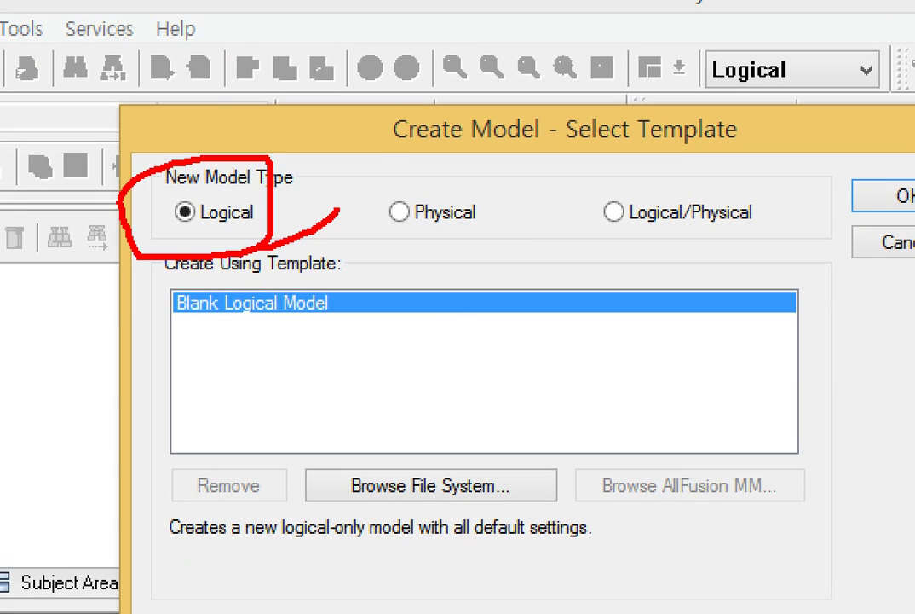
{"action": "left_click_drag", "start_coordinate": [419, 261], "coordinate": [539, 228]}
{"action": "left_click_drag", "start_coordinate": [464, 132], "coordinate": [511, 249]}
{"action": "mouse_move", "coordinate": [490, 141]}
{"action": "left_mouse_down"}
{"action": "mouse_move", "coordinate": [473, 226]}
{"action": "mouse_move", "coordinate": [734, 224]}
{"action": "left_mouse_up"}
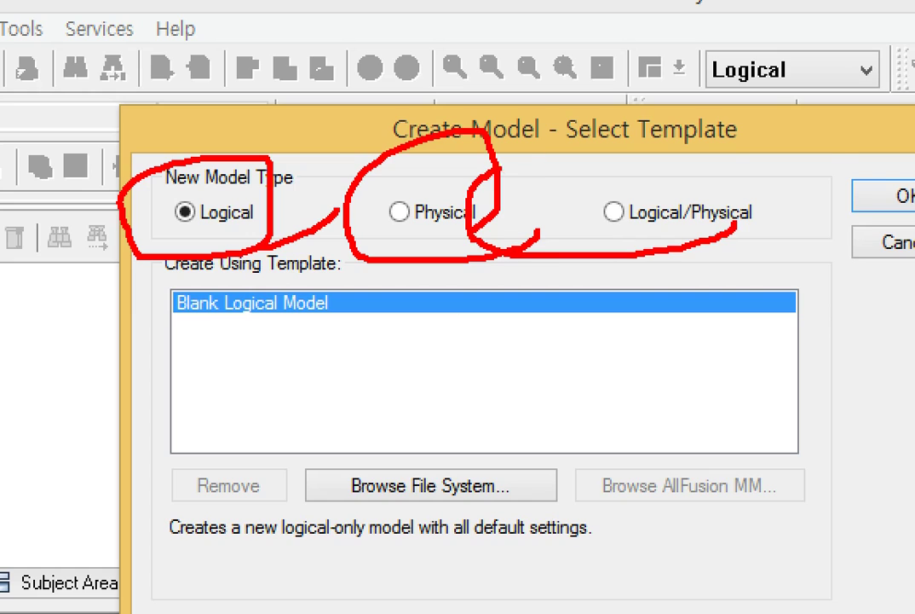
{"action": "left_click_drag", "start_coordinate": [473, 205], "coordinate": [852, 177]}
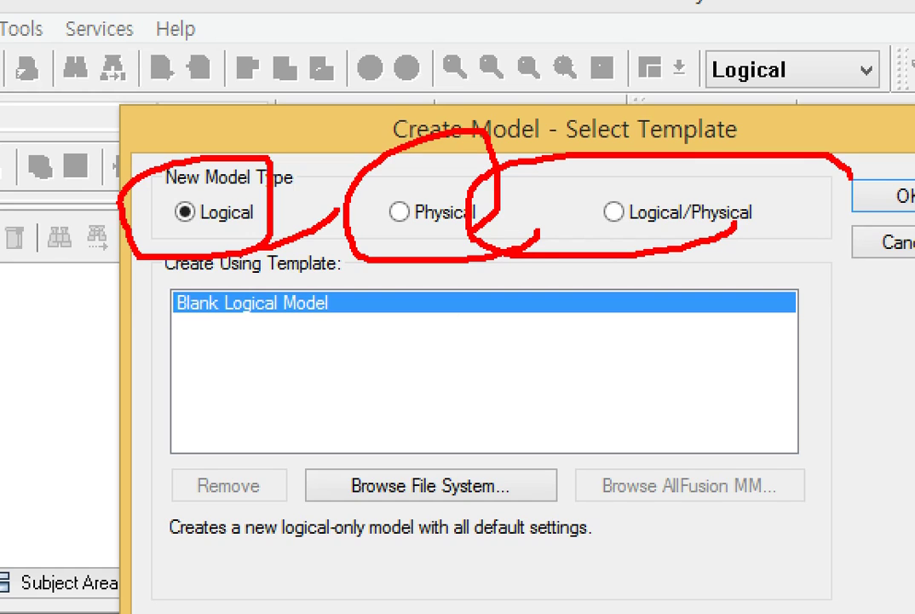
{"action": "left_click_drag", "start_coordinate": [852, 175], "coordinate": [850, 183]}
{"action": "key", "text": "Escape"}
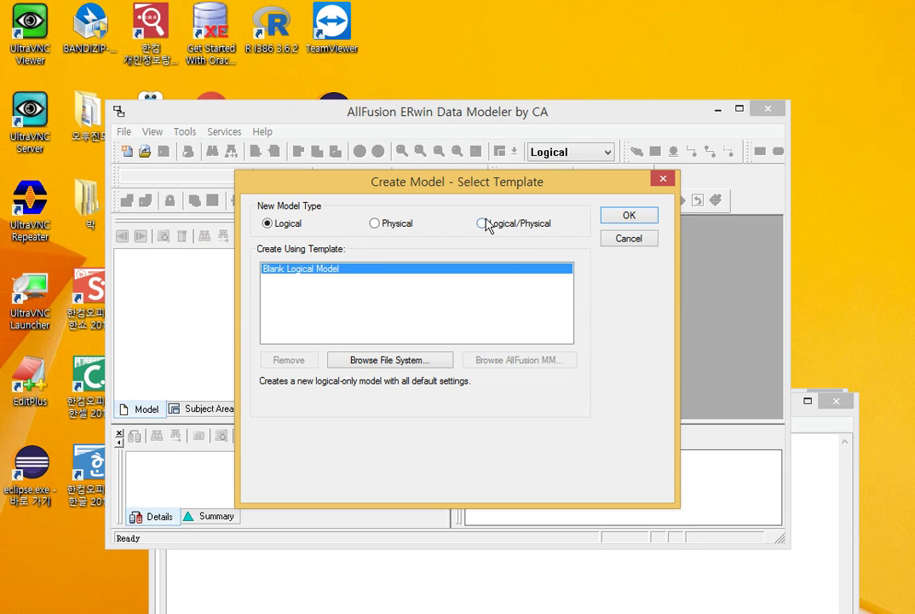
{"action": "left_click", "coordinate": [486, 225]}
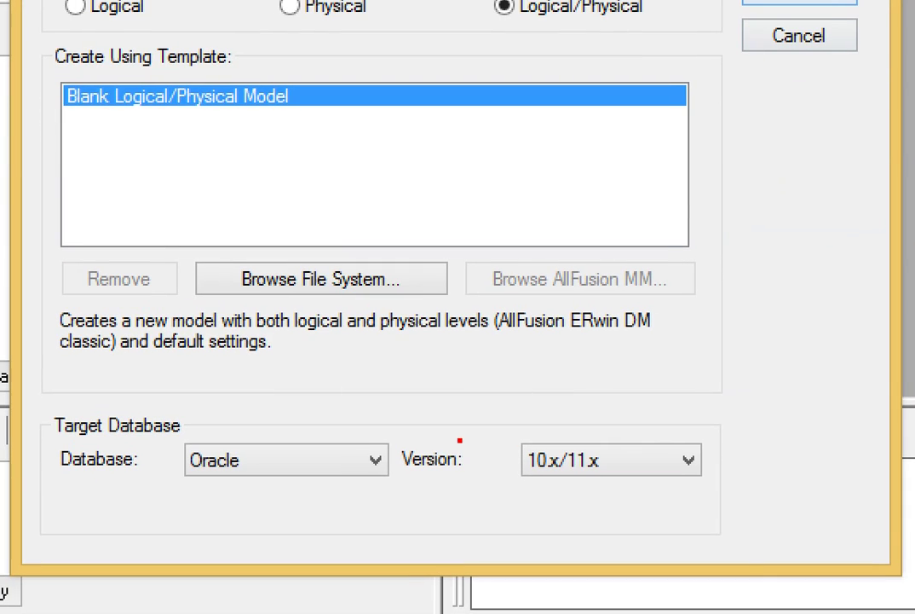
- Set the new model's target database to Oracle, version 10.x/11.x
{"action": "mouse_move", "coordinate": [135, 410]}
{"action": "left_mouse_down"}
{"action": "mouse_move", "coordinate": [180, 446]}
{"action": "mouse_move", "coordinate": [460, 517]}
{"action": "left_mouse_up"}
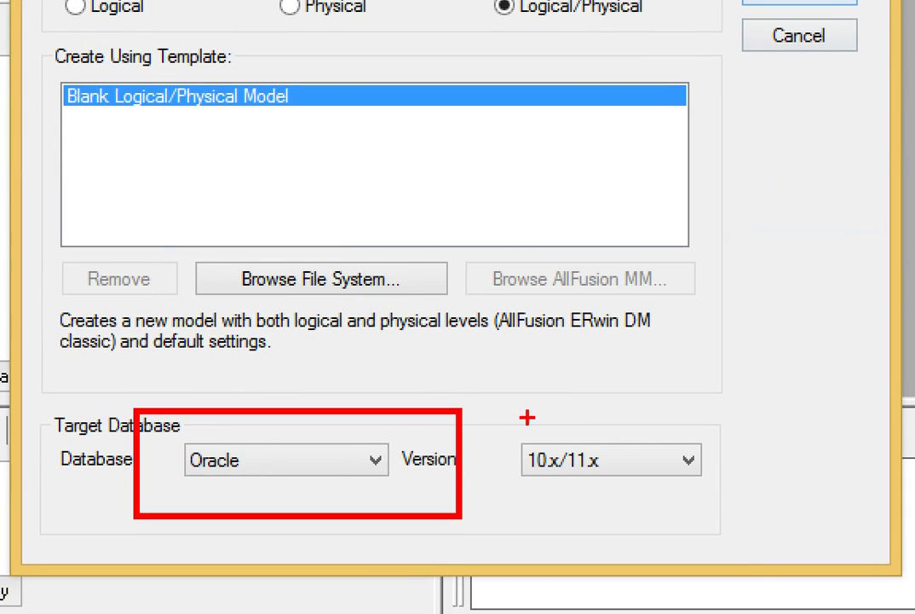
{"action": "key", "text": "Escape"}
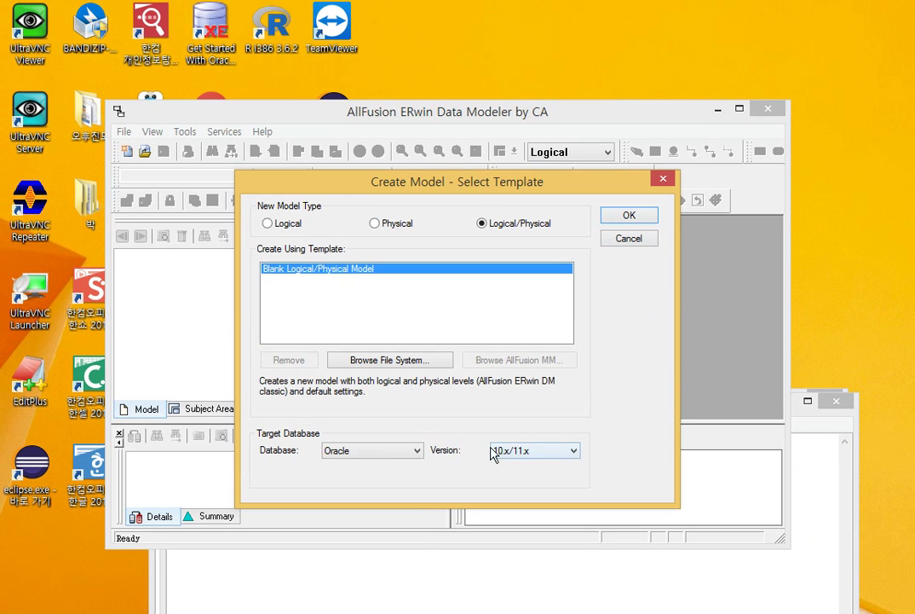
{"action": "left_click", "coordinate": [400, 450]}
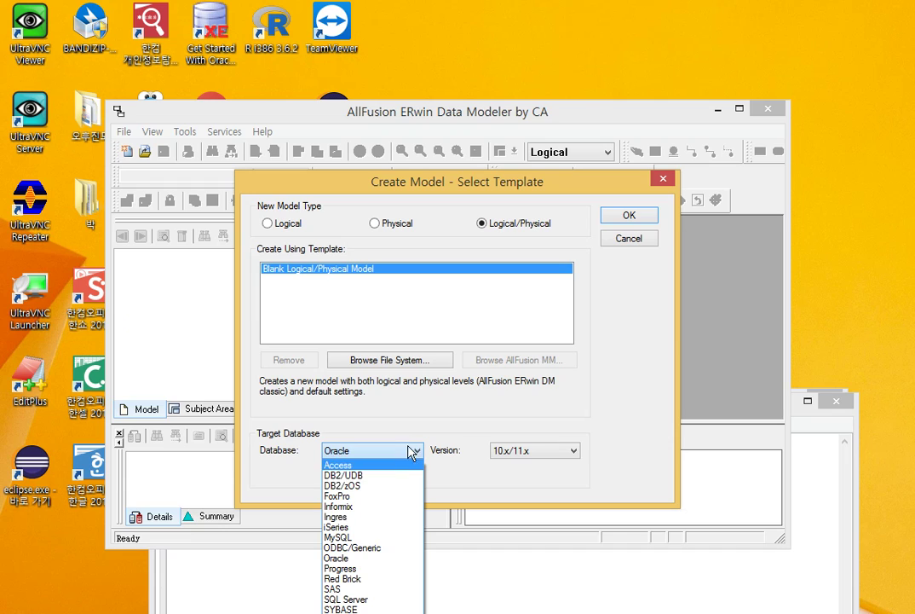
{"action": "left_click", "coordinate": [350, 558]}
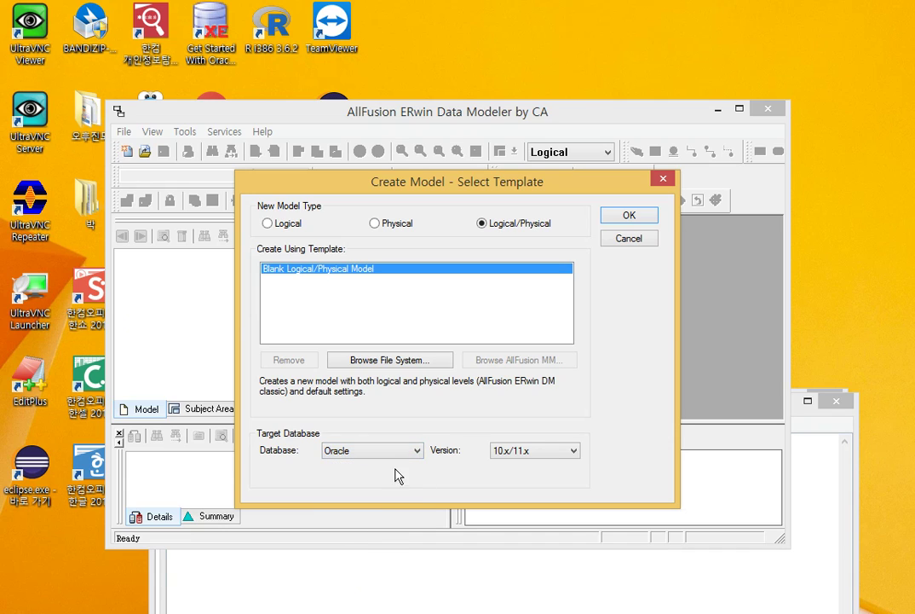
{"action": "left_click", "coordinate": [554, 455]}
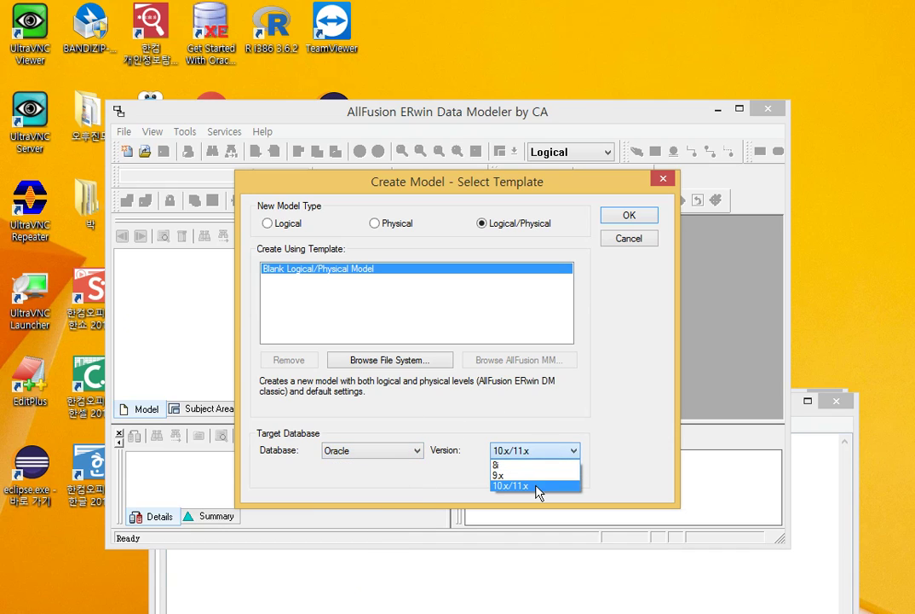
{"action": "left_click", "coordinate": [535, 486]}
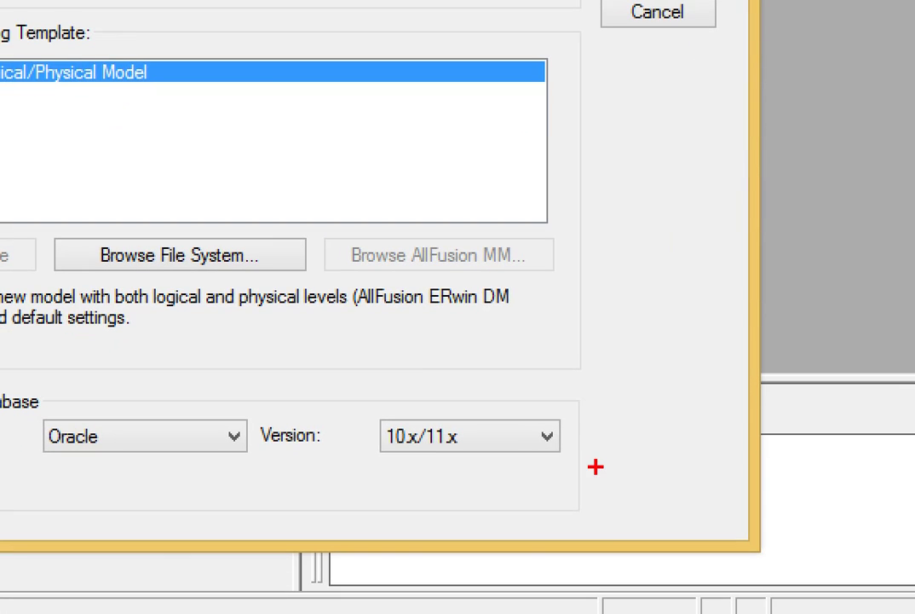
{"action": "mouse_move", "coordinate": [595, 466]}
{"action": "left_mouse_down"}
{"action": "mouse_move", "coordinate": [474, 493]}
{"action": "mouse_move", "coordinate": [646, 510]}
{"action": "mouse_move", "coordinate": [442, 558]}
{"action": "left_mouse_up"}
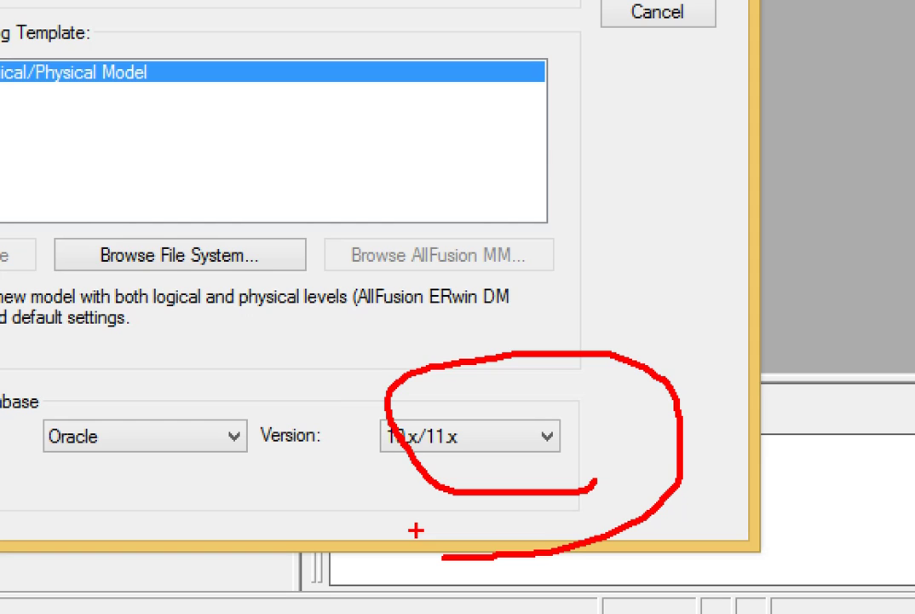
{"action": "key", "text": "Escape"}
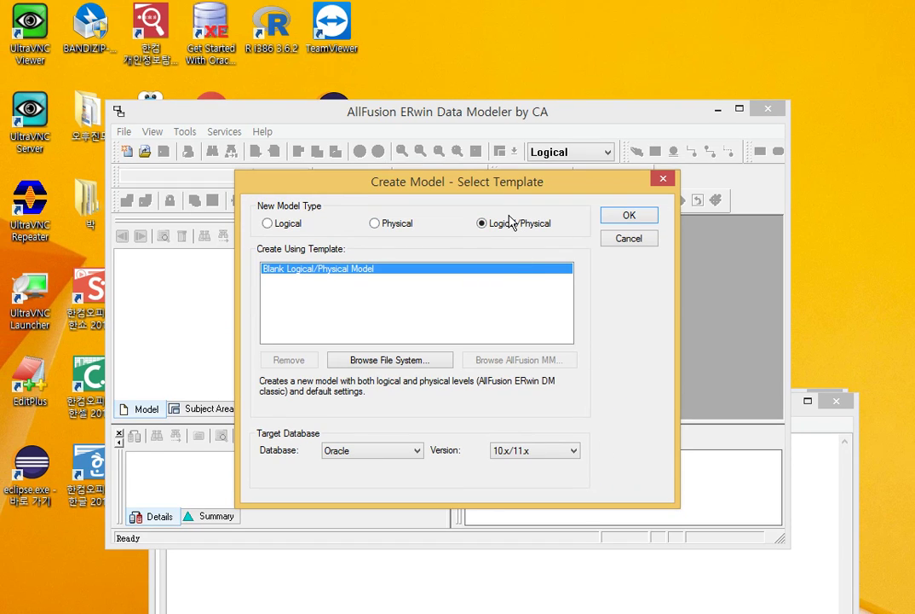
{"action": "left_click", "coordinate": [356, 457]}
{"action": "left_click", "coordinate": [355, 455]}
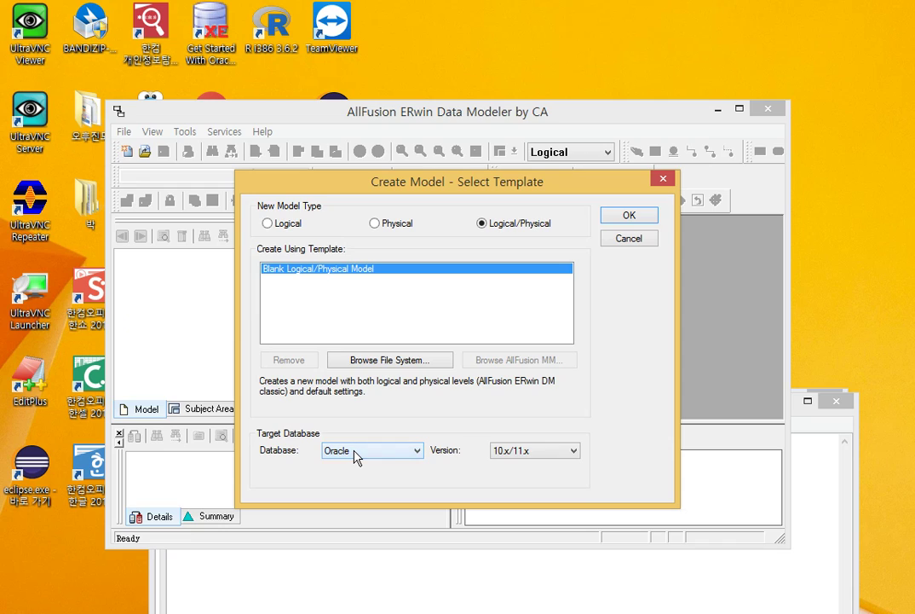
{"action": "left_click", "coordinate": [512, 452]}
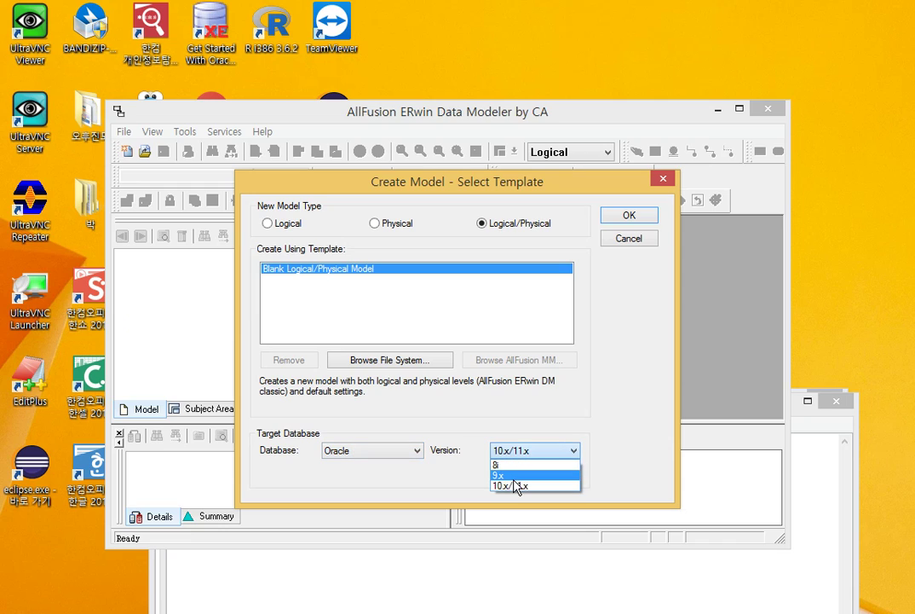
{"action": "left_click", "coordinate": [514, 486]}
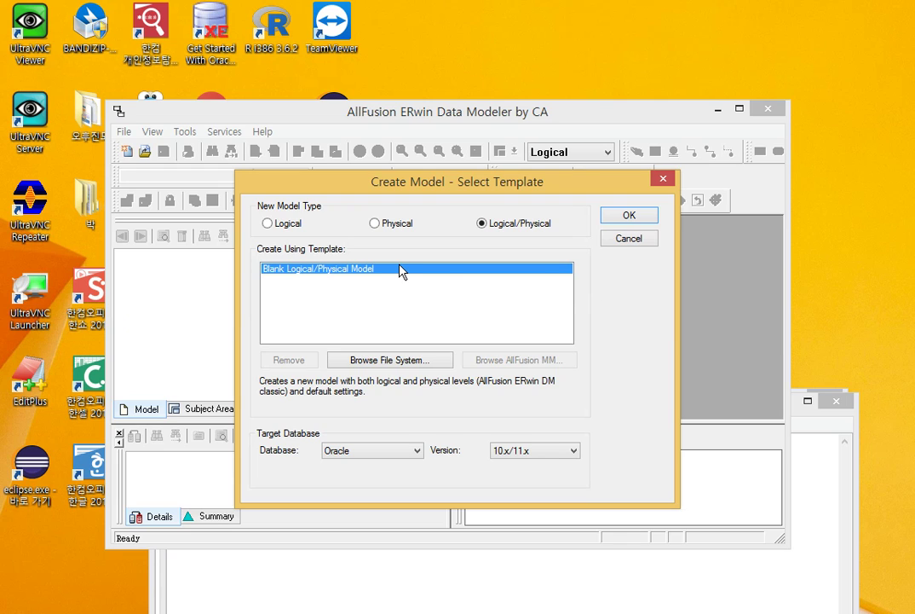
- Create the model and maximize both its diagram window and the application window
{"action": "left_click", "coordinate": [657, 219]}
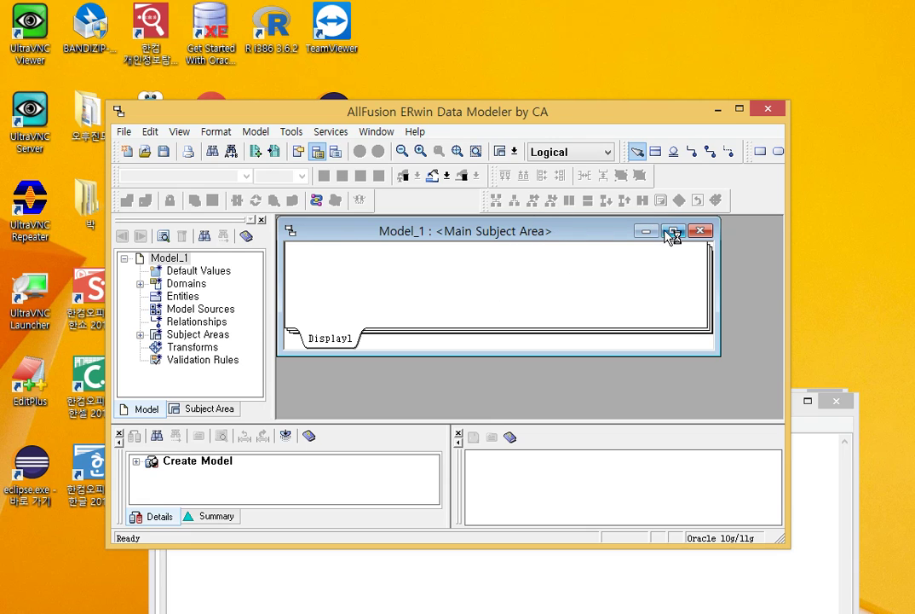
{"action": "left_click", "coordinate": [672, 232]}
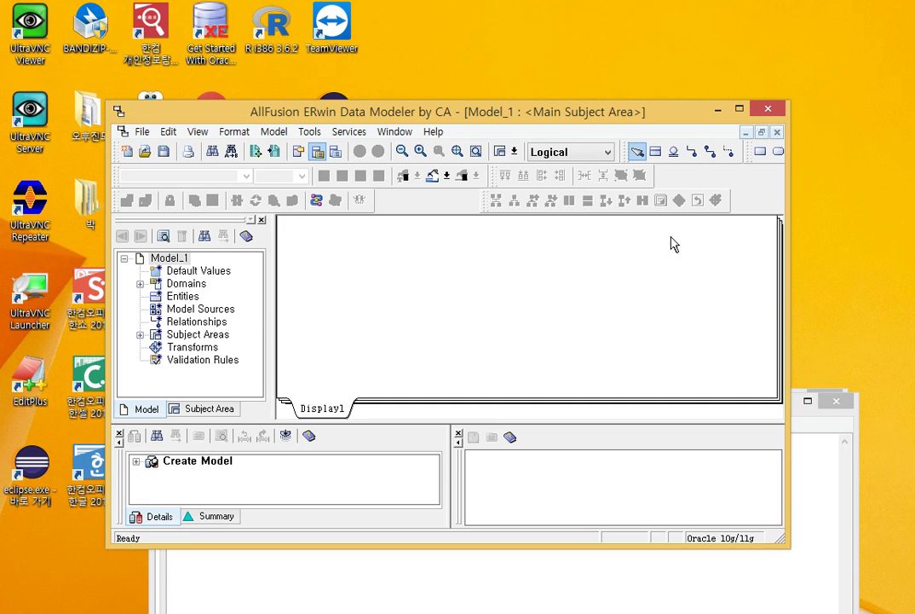
{"action": "left_click", "coordinate": [740, 111]}
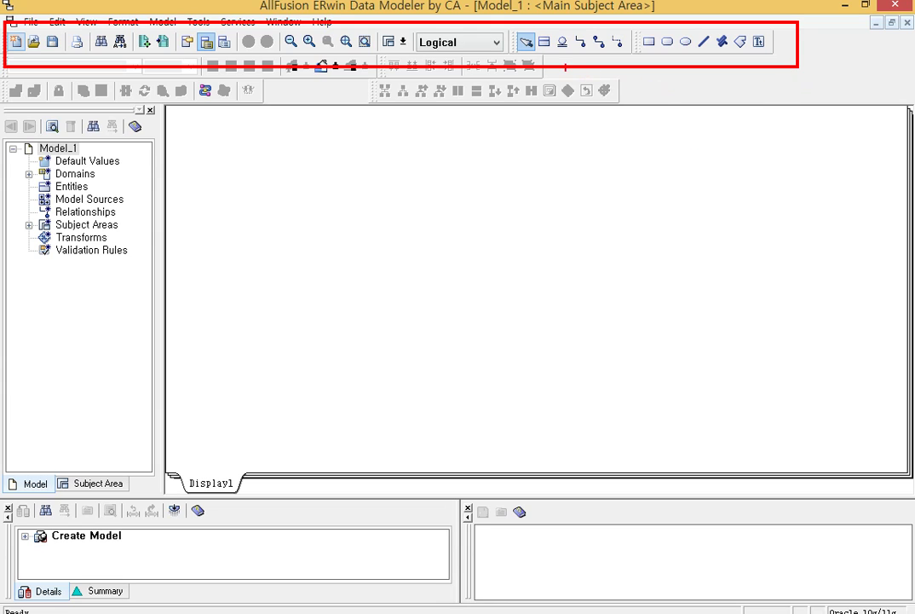
{"action": "mouse_move", "coordinate": [550, 62]}
{"action": "left_mouse_down"}
{"action": "mouse_move", "coordinate": [505, 59]}
{"action": "mouse_move", "coordinate": [554, 16]}
{"action": "mouse_move", "coordinate": [640, 51]}
{"action": "mouse_move", "coordinate": [599, 74]}
{"action": "mouse_move", "coordinate": [522, 66]}
{"action": "left_mouse_up"}
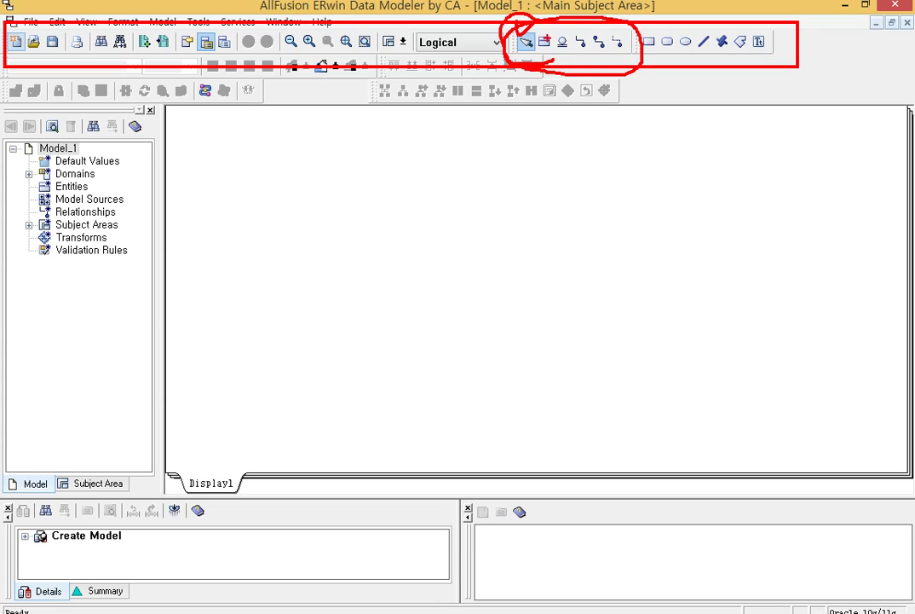
{"action": "left_click_drag", "start_coordinate": [545, 54], "coordinate": [544, 106]}
{"action": "mouse_move", "coordinate": [544, 54]}
{"action": "left_mouse_down"}
{"action": "mouse_move", "coordinate": [511, 104]}
{"action": "mouse_move", "coordinate": [574, 91]}
{"action": "left_mouse_up"}
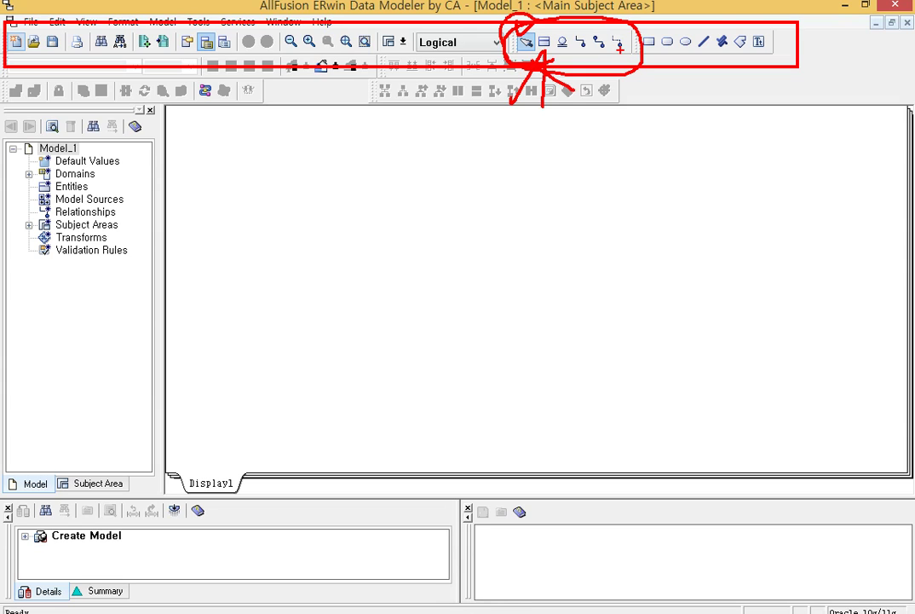
{"action": "left_click_drag", "start_coordinate": [619, 51], "coordinate": [635, 107]}
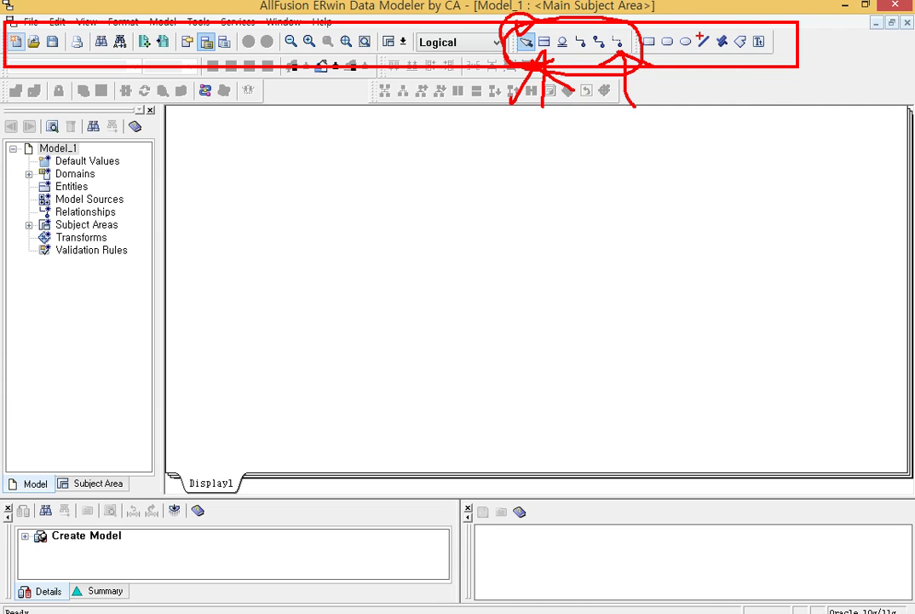
{"action": "left_click_drag", "start_coordinate": [651, 64], "coordinate": [749, 64]}
{"action": "mouse_move", "coordinate": [667, 43]}
{"action": "left_mouse_down"}
{"action": "mouse_move", "coordinate": [667, 13]}
{"action": "mouse_move", "coordinate": [768, 17]}
{"action": "left_mouse_up"}
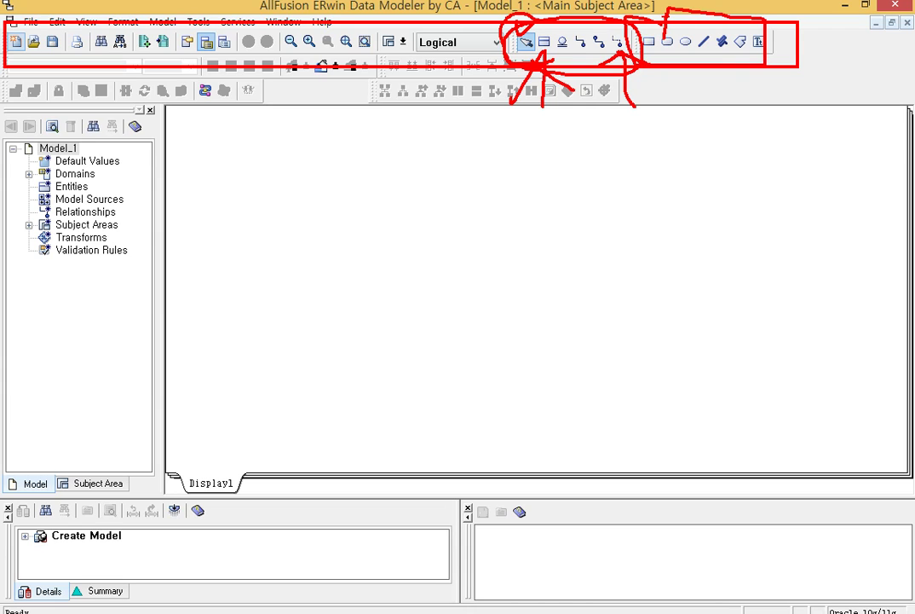
{"action": "left_click_drag", "start_coordinate": [682, 10], "coordinate": [744, 84]}
{"action": "mouse_move", "coordinate": [610, 61]}
{"action": "left_mouse_down"}
{"action": "mouse_move", "coordinate": [561, 156]}
{"action": "mouse_move", "coordinate": [608, 133]}
{"action": "left_mouse_up"}
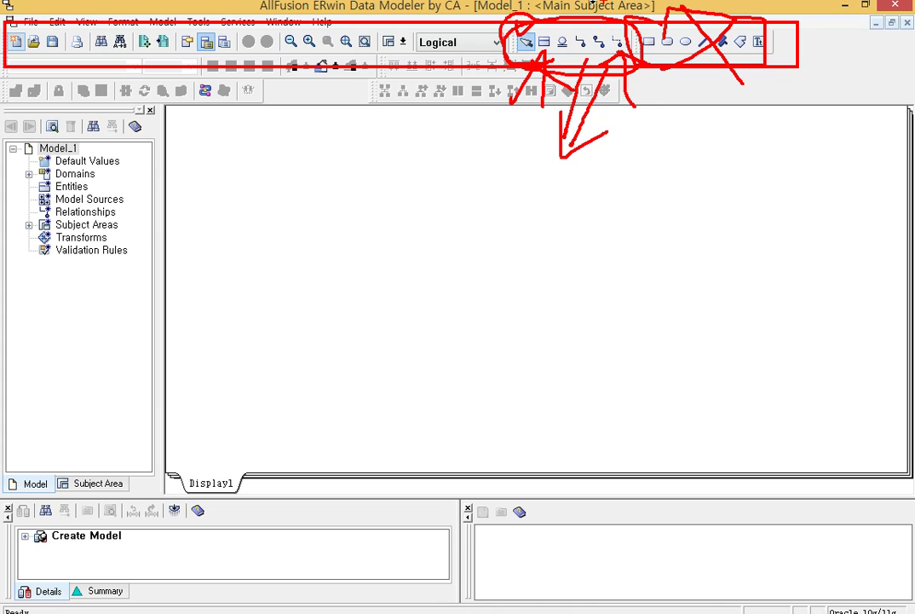
{"action": "key", "text": "Escape"}
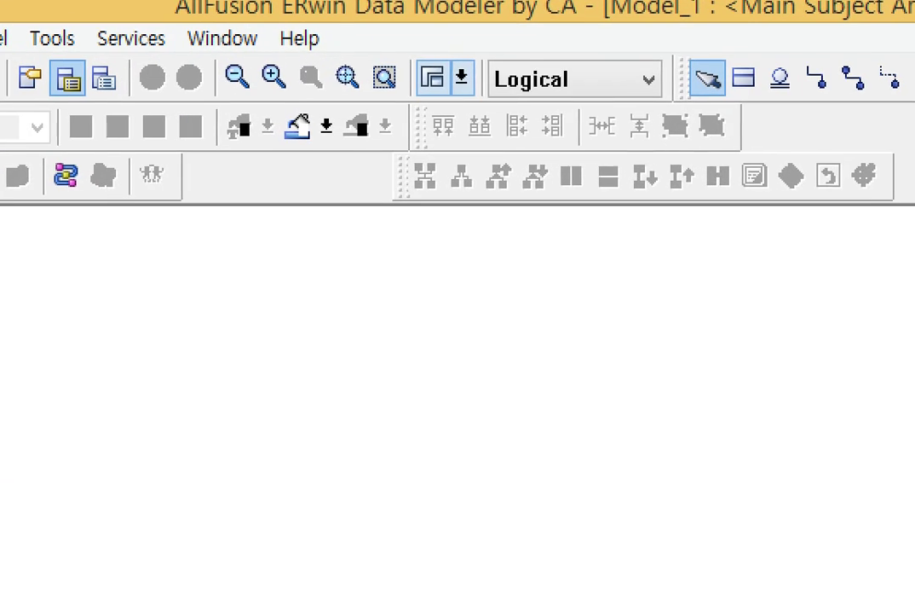
{"action": "mouse_move", "coordinate": [418, 43]}
{"action": "left_mouse_down"}
{"action": "mouse_move", "coordinate": [665, 136]}
{"action": "mouse_move", "coordinate": [711, 136]}
{"action": "mouse_move", "coordinate": [644, 191]}
{"action": "left_mouse_up"}
{"action": "left_click_drag", "start_coordinate": [662, 34], "coordinate": [662, 85]}
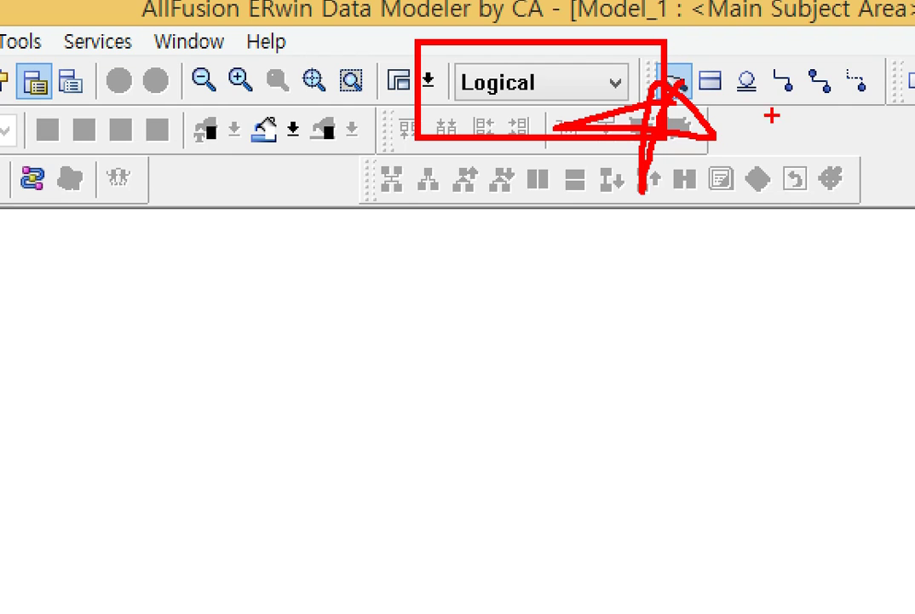
{"action": "key", "text": "Escape"}
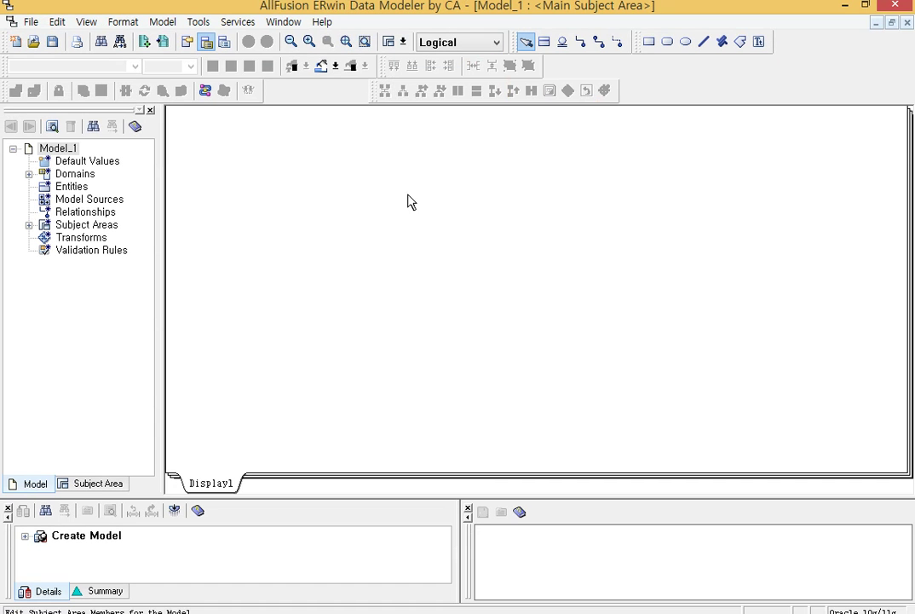
- Place a new entity in the upper part of the logical diagram and replace its default name with a Korean one
{"action": "left_click", "coordinate": [543, 42]}
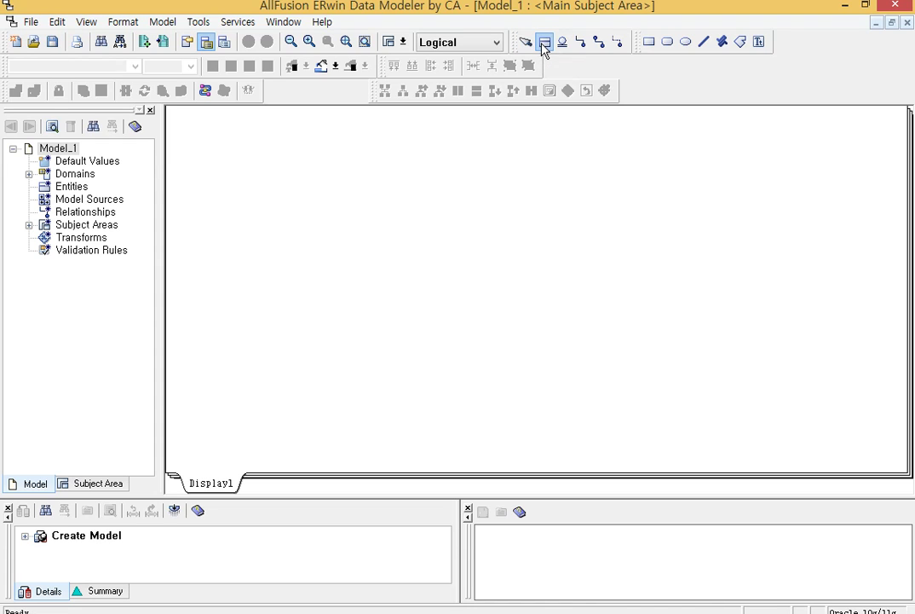
{"action": "left_click", "coordinate": [332, 150]}
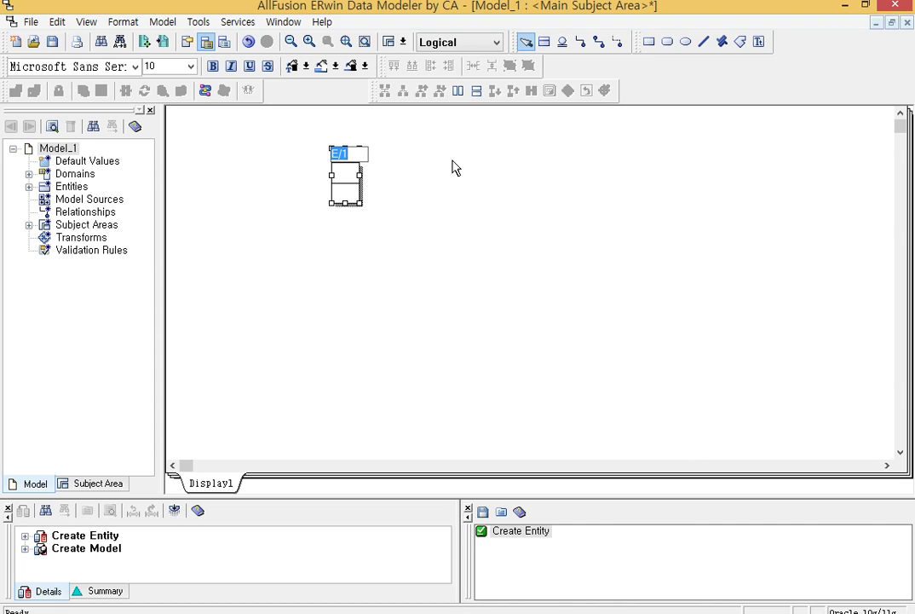
{"action": "key", "text": "BackSpace"}
{"action": "key", "text": "Tab"}
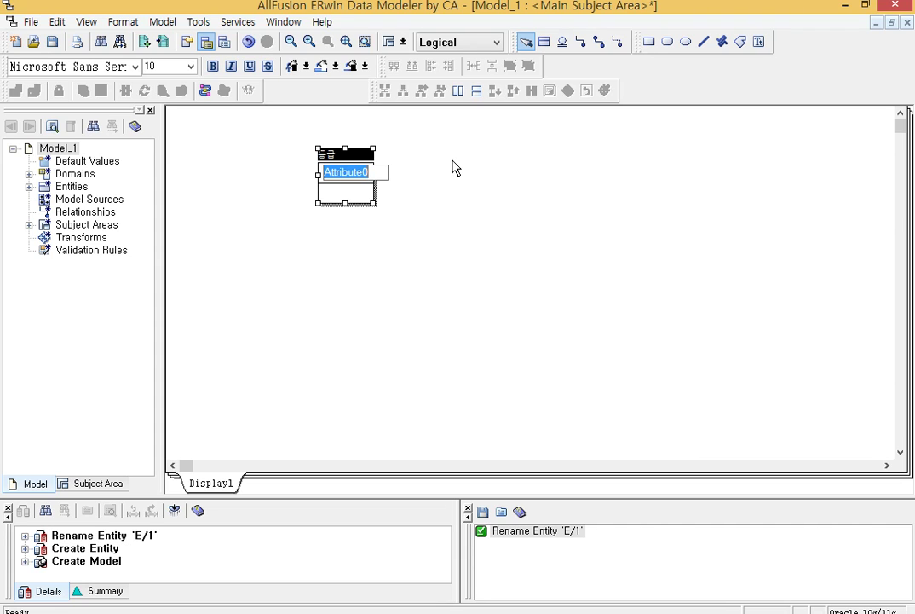
- Add a primary key attribute named 등급번호 to the 등급 entity
{"action": "type", "text": "ㄱ"}
{"action": "type", "text": "급"}
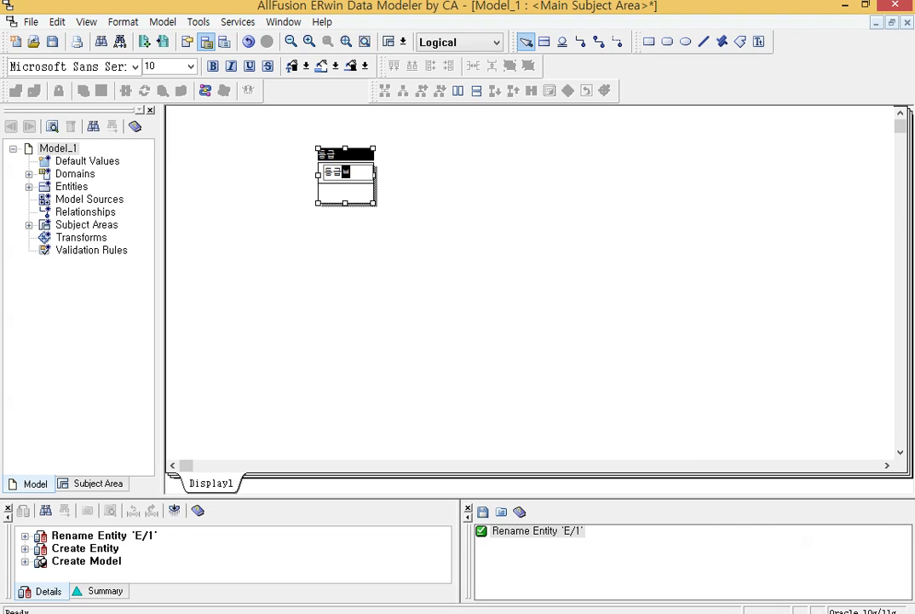
{"action": "type", "text": "번호"}
{"action": "left_click", "coordinate": [482, 220]}
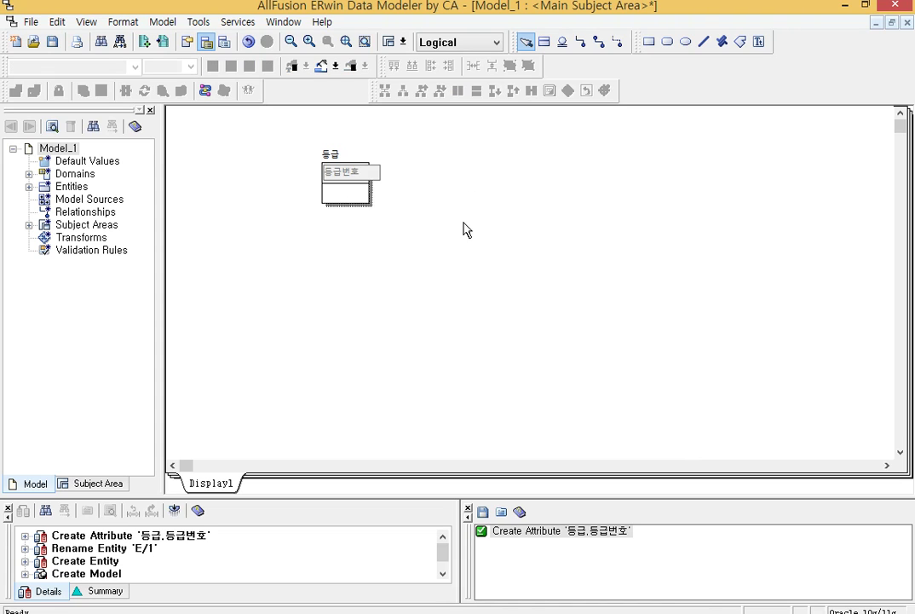
- Enlarge the diagram view and reposition the 등급 entity near the diagram's left edge
{"action": "left_click", "coordinate": [309, 41]}
{"action": "left_click", "coordinate": [309, 41]}
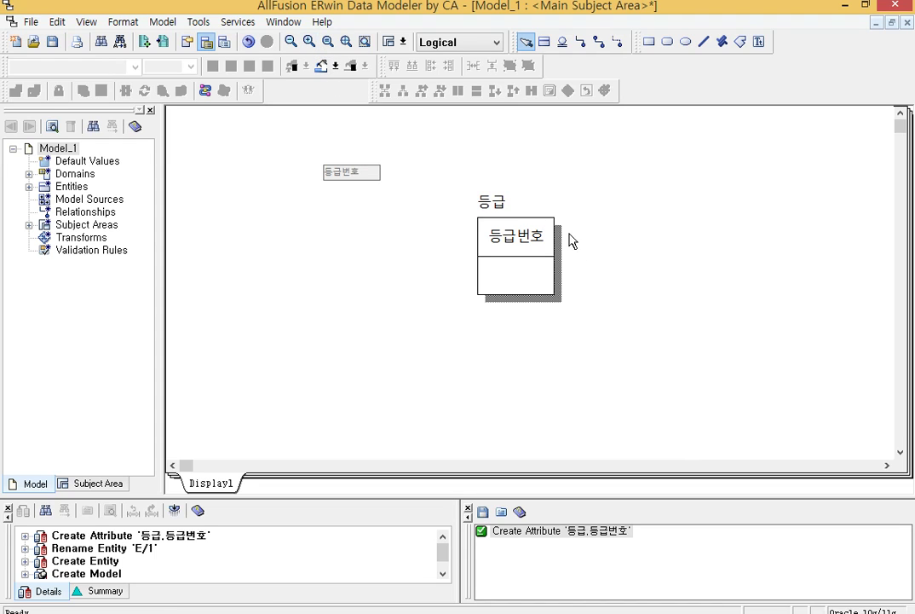
{"action": "left_click_drag", "start_coordinate": [539, 209], "coordinate": [376, 225]}
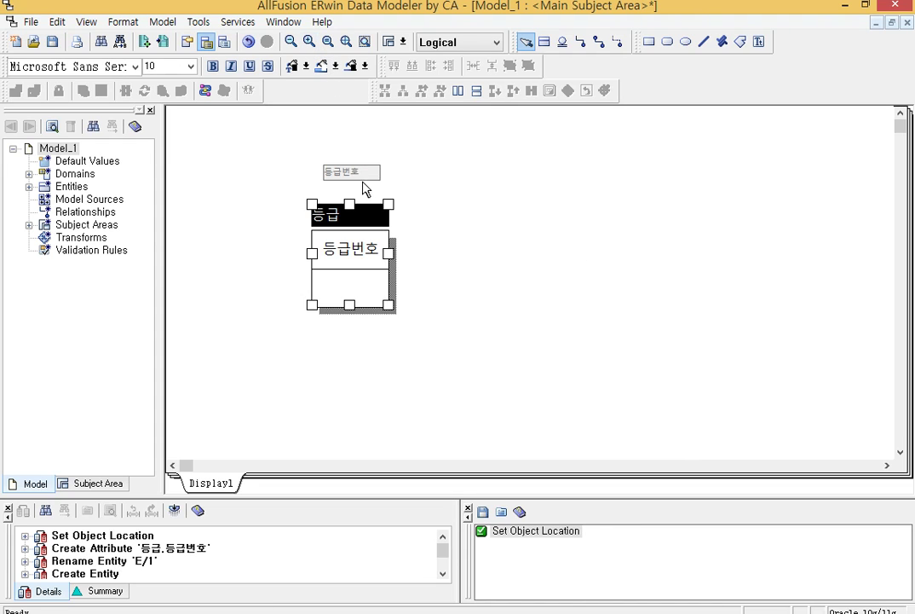
{"action": "left_click", "coordinate": [314, 164]}
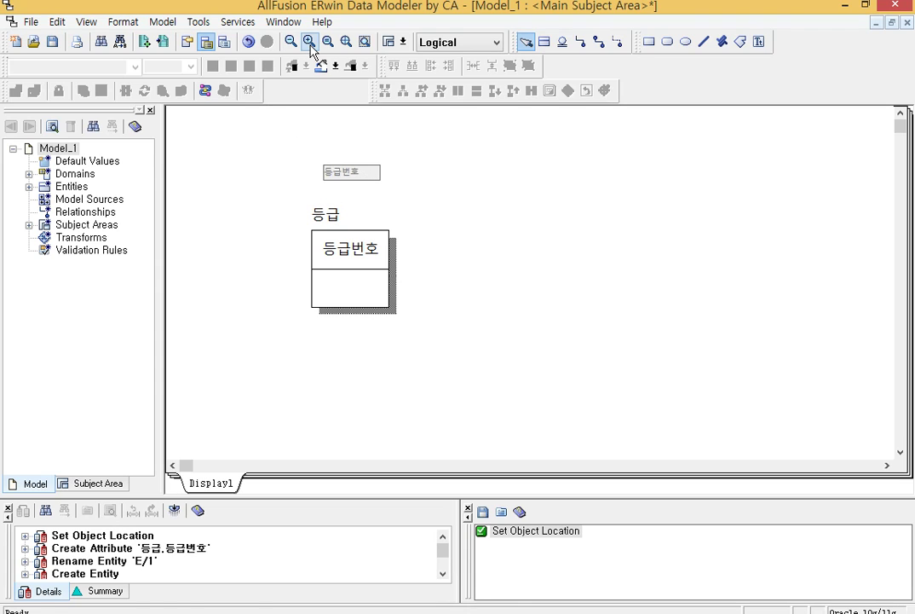
{"action": "left_click", "coordinate": [248, 41]}
{"action": "left_click_drag", "start_coordinate": [358, 253], "coordinate": [240, 219]}
{"action": "left_click", "coordinate": [278, 276]}
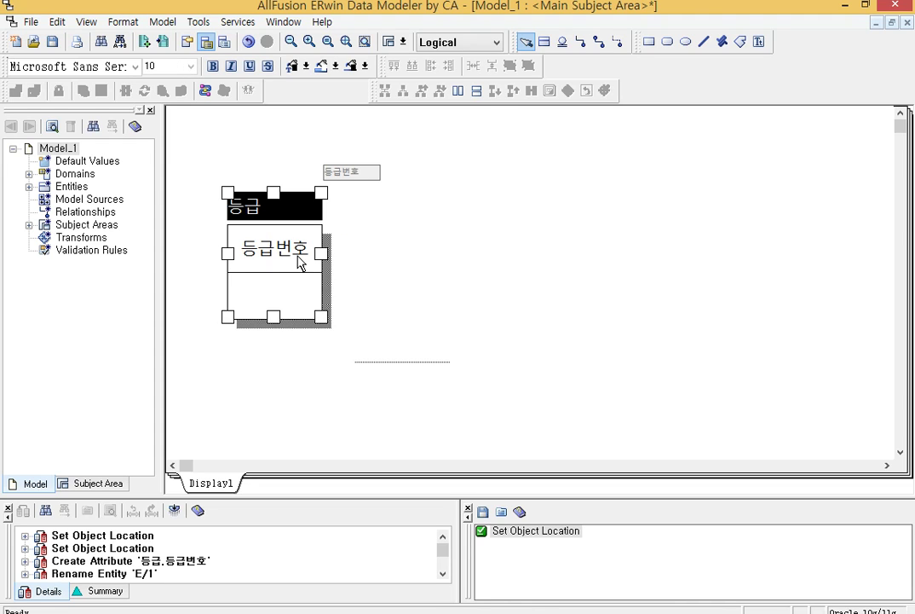
- Add a non-key attribute named 등급명 below 등급번호 in the 등급 entity
{"action": "left_click", "coordinate": [294, 247]}
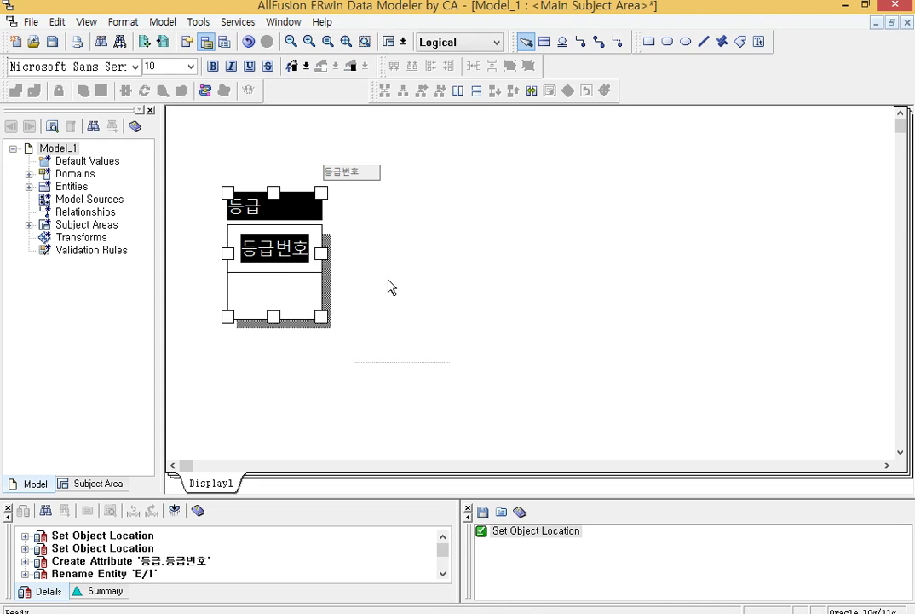
{"action": "key", "text": "Tab"}
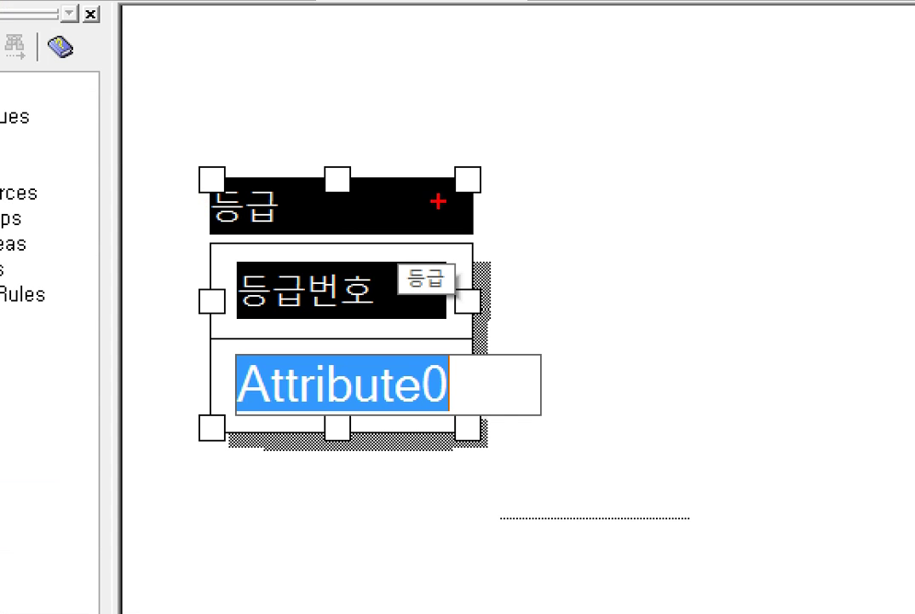
{"action": "mouse_move", "coordinate": [438, 201]}
{"action": "left_mouse_down"}
{"action": "mouse_move", "coordinate": [500, 231]}
{"action": "mouse_move", "coordinate": [248, 264]}
{"action": "mouse_move", "coordinate": [490, 243]}
{"action": "mouse_move", "coordinate": [540, 299]}
{"action": "mouse_move", "coordinate": [501, 324]}
{"action": "left_mouse_up"}
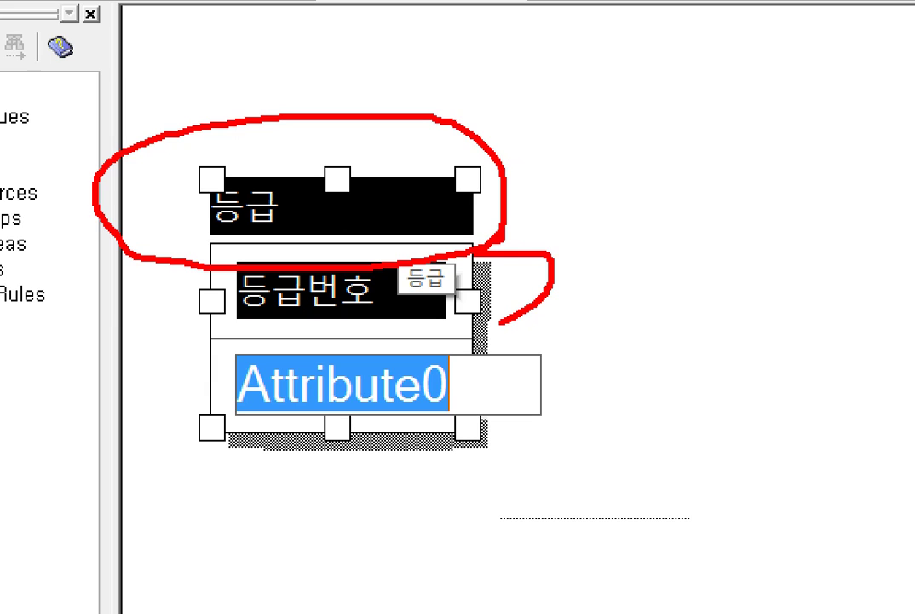
{"action": "mouse_move", "coordinate": [500, 322]}
{"action": "left_mouse_down"}
{"action": "mouse_move", "coordinate": [535, 388]}
{"action": "mouse_move", "coordinate": [482, 424]}
{"action": "left_mouse_up"}
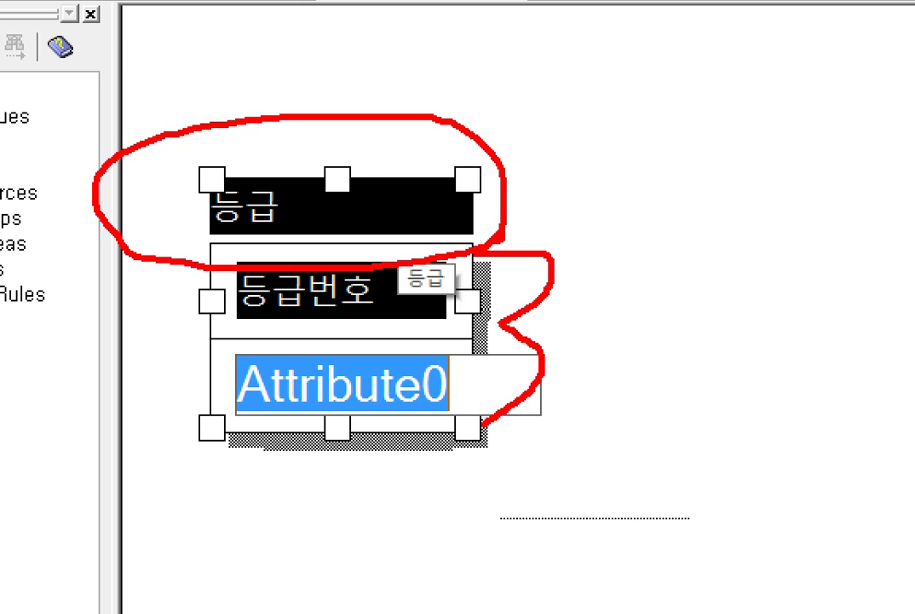
{"action": "key", "text": "Escape"}
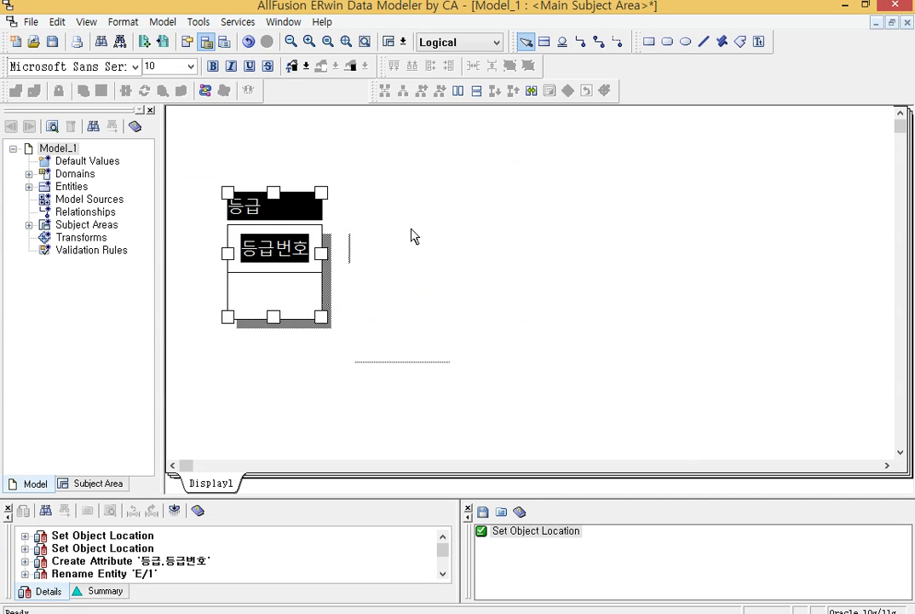
{"action": "key", "text": "Return"}
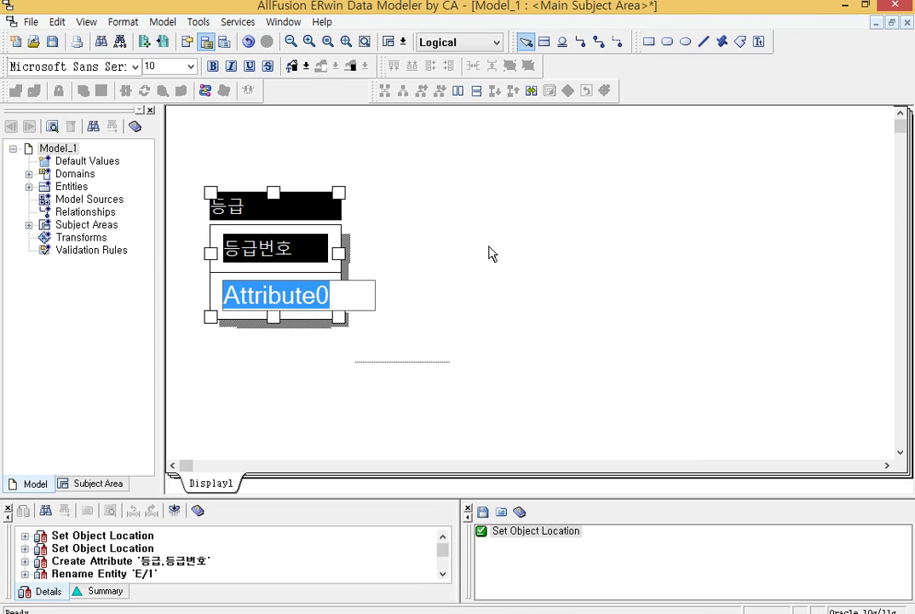
{"action": "type", "text": "등ㄱ"}
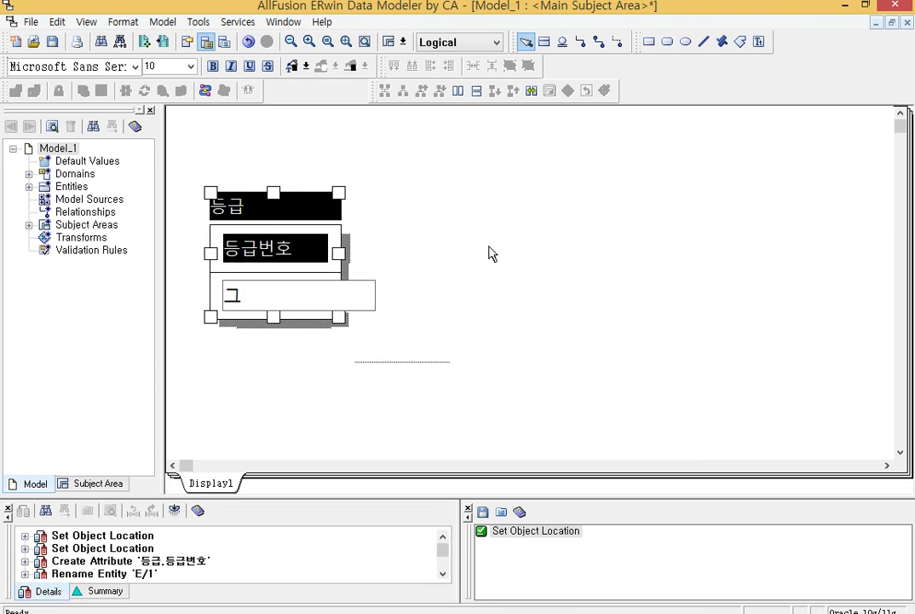
{"action": "type", "text": "급명"}
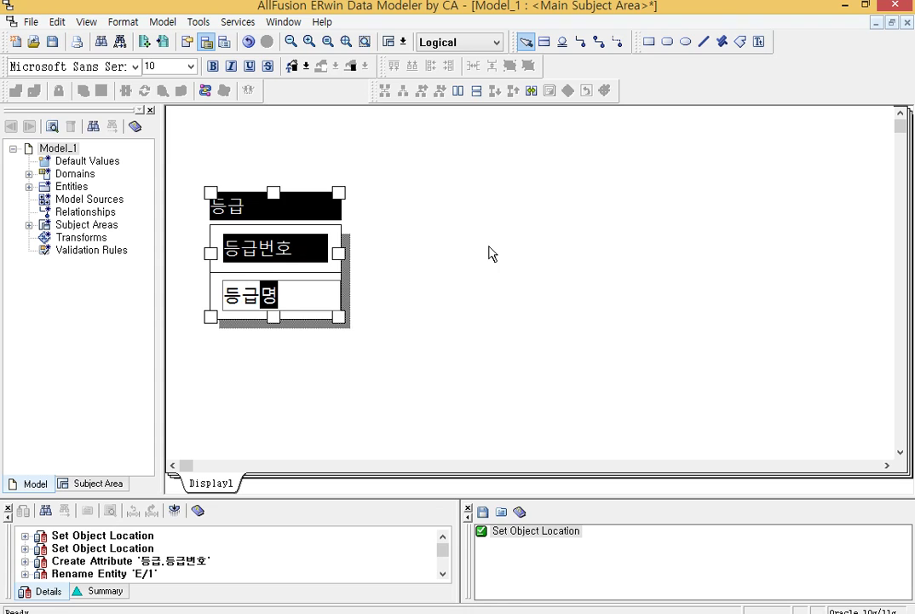
{"action": "left_click", "coordinate": [486, 300]}
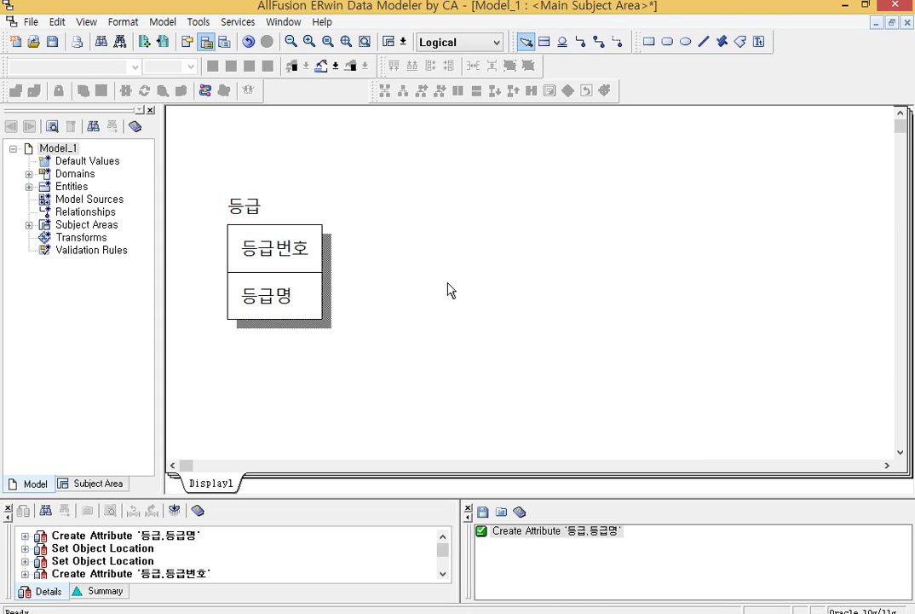
- Place a second entity named 회원 beside the 등급 entity and give it the primary key attribute 아이디
{"action": "left_click", "coordinate": [542, 42]}
{"action": "left_click", "coordinate": [434, 218]}
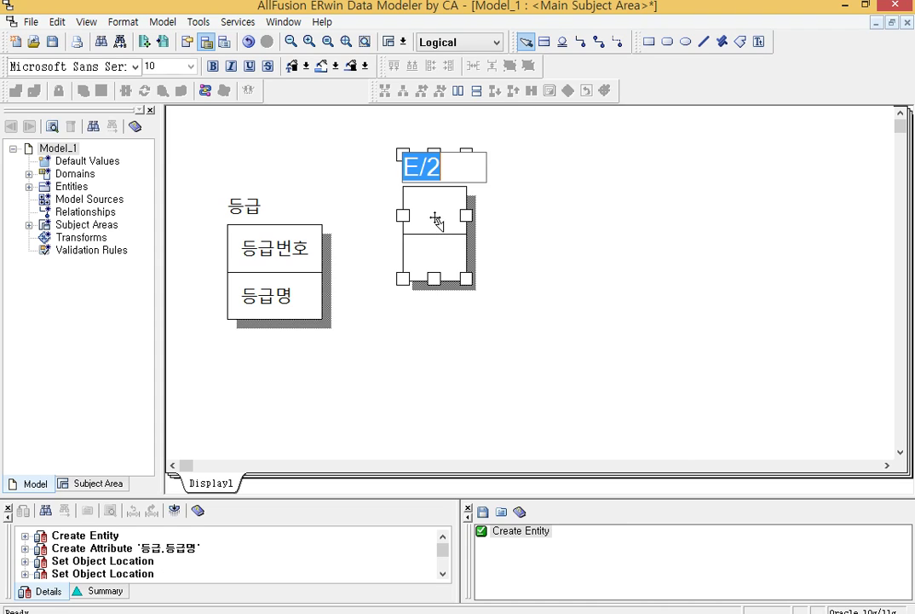
{"action": "type", "text": "회원"}
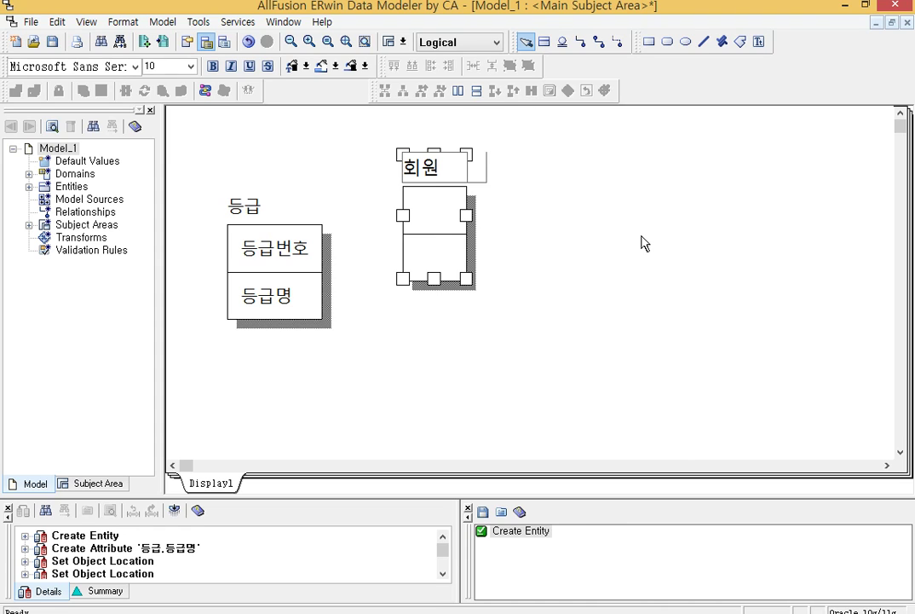
{"action": "key", "text": "Tab"}
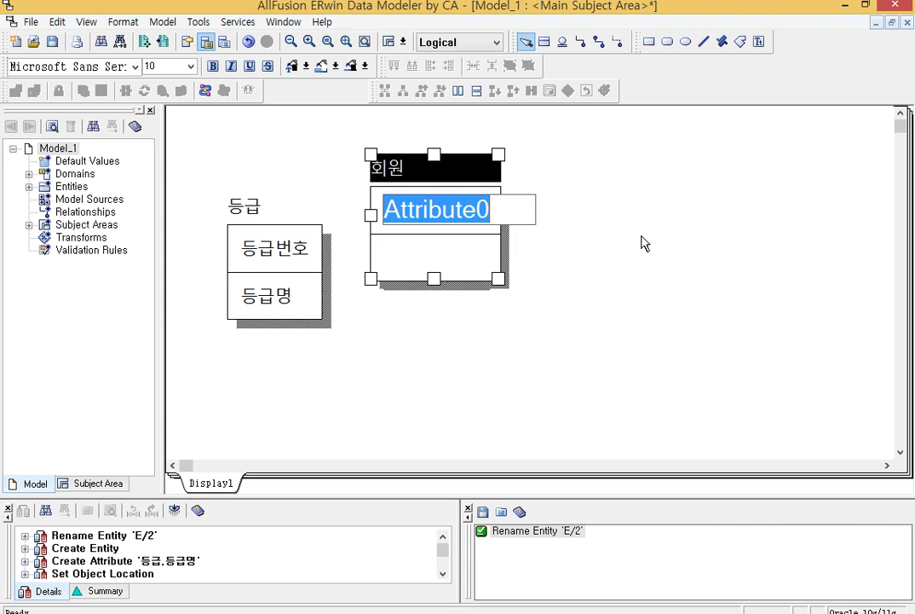
{"action": "type", "text": "아이디"}
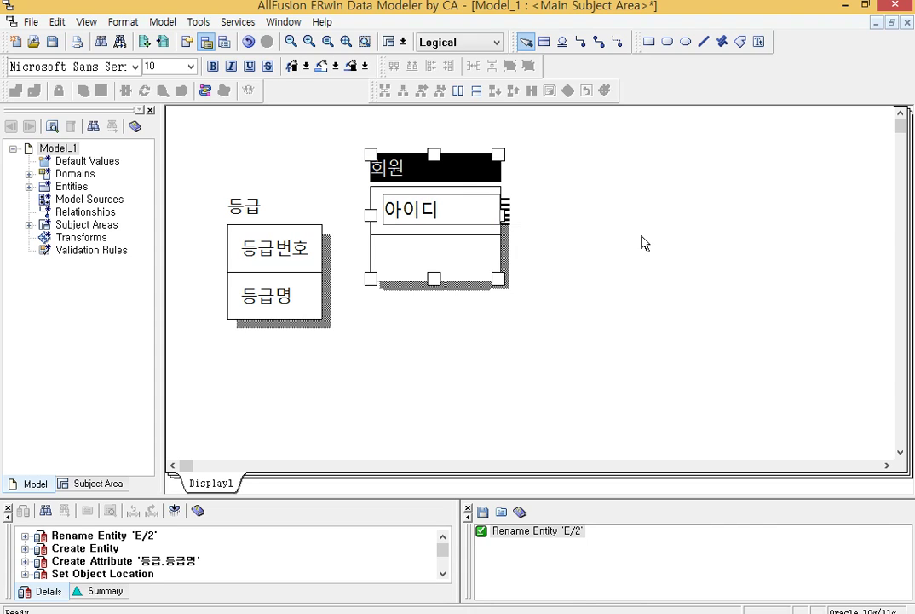
{"action": "key", "text": "Tab"}
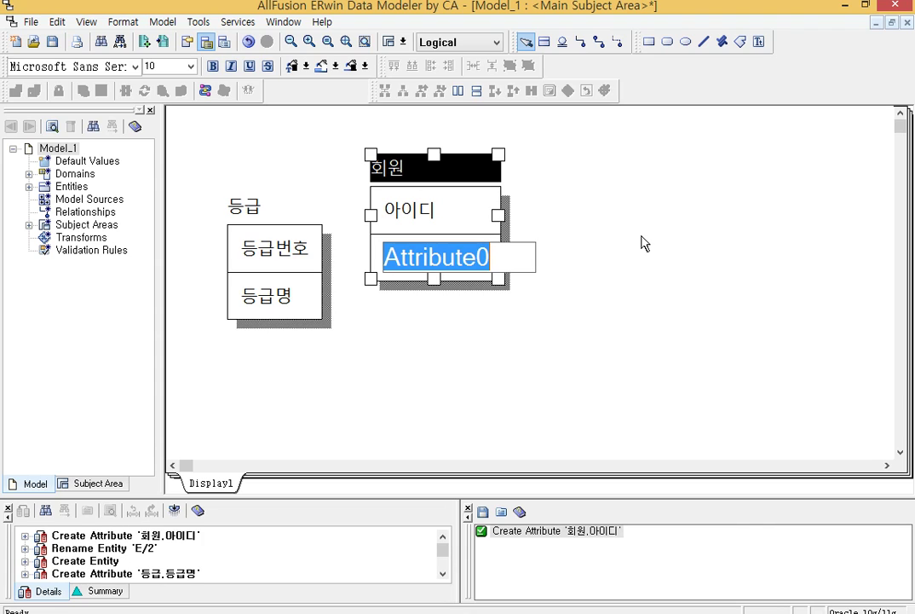
- Add the non-key attributes 비밀번호, 이름 and 연락처 to the 회원 entity
{"action": "type", "text": "비밀번호"}
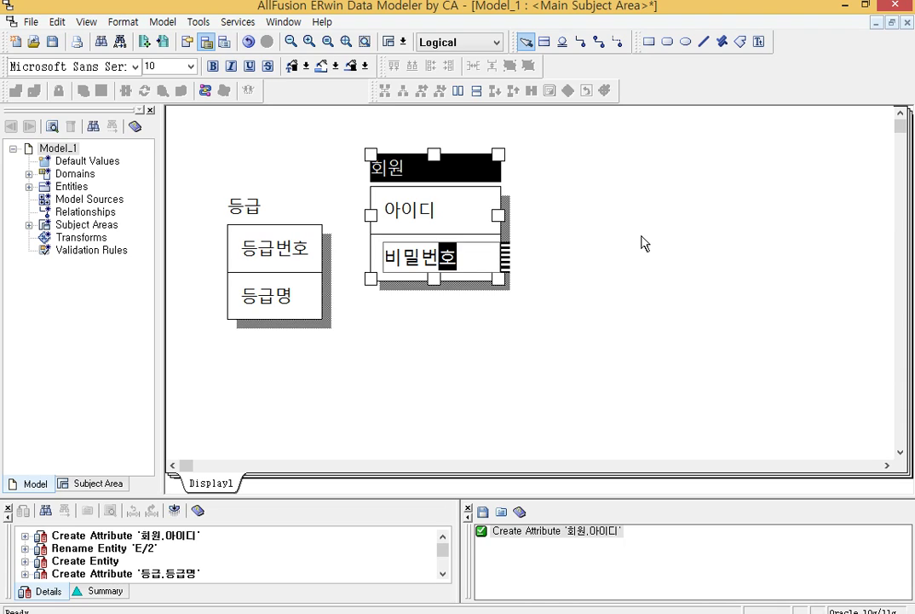
{"action": "key", "text": "Return"}
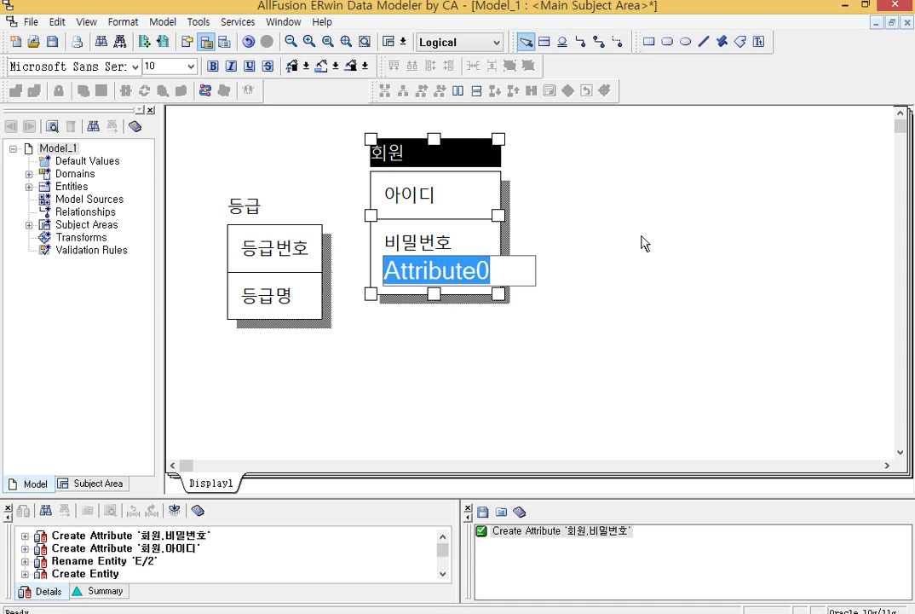
{"action": "type", "text": "이름"}
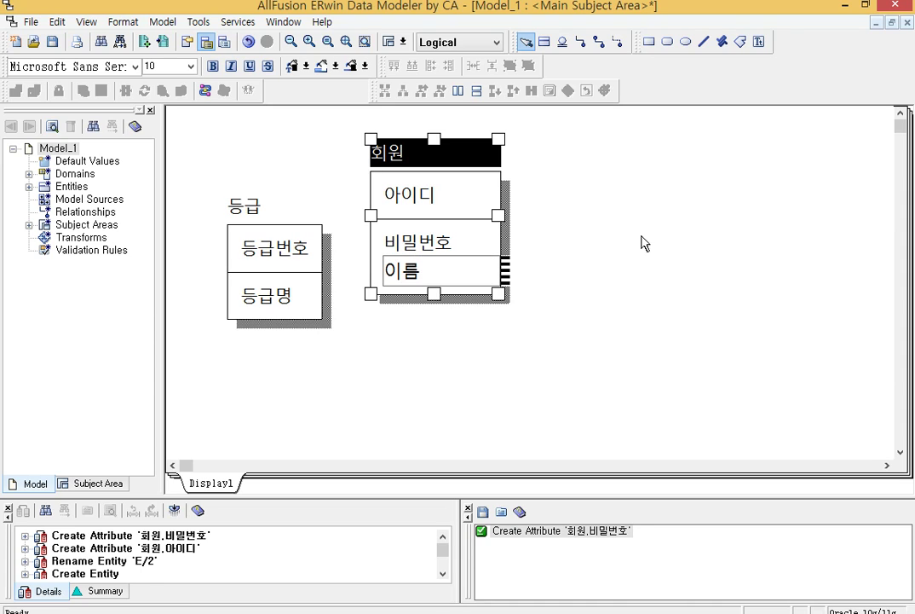
{"action": "key", "text": "Return"}
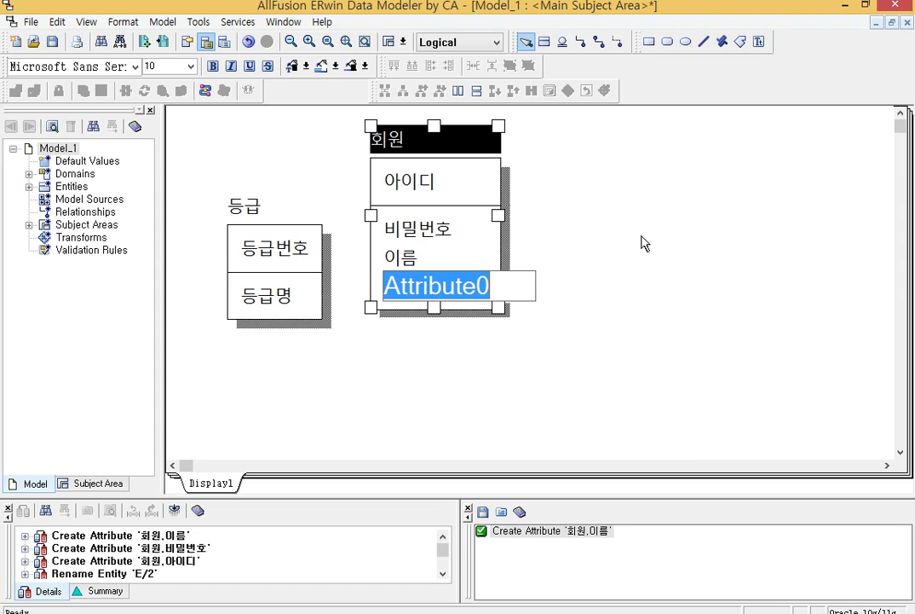
{"action": "type", "text": "연락처"}
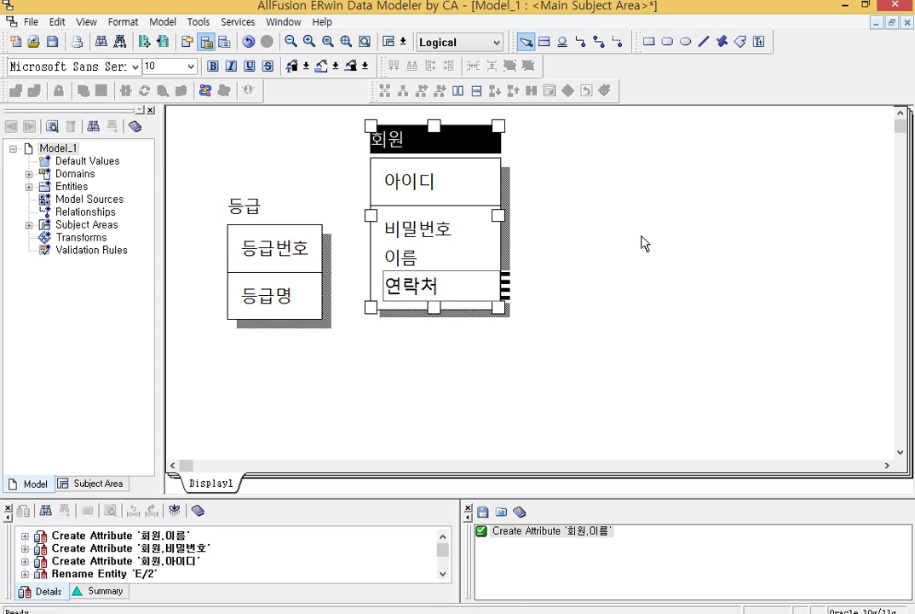
{"action": "key", "text": "Return"}
- Add the attributes 생년월일, 사진 and 이메일 below 연락처 in the 회원 entity
{"action": "type", "text": "생년우일"}
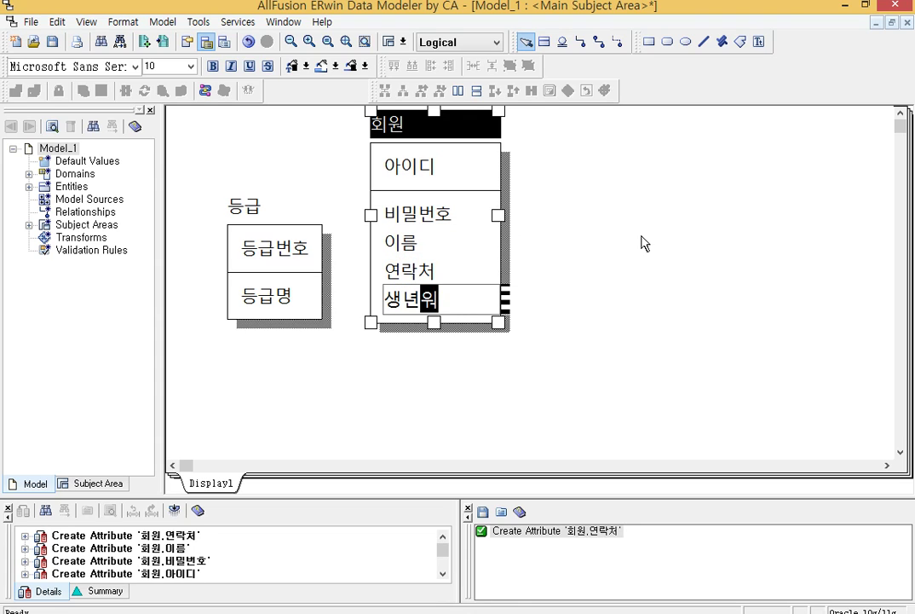
{"action": "key", "text": "Return"}
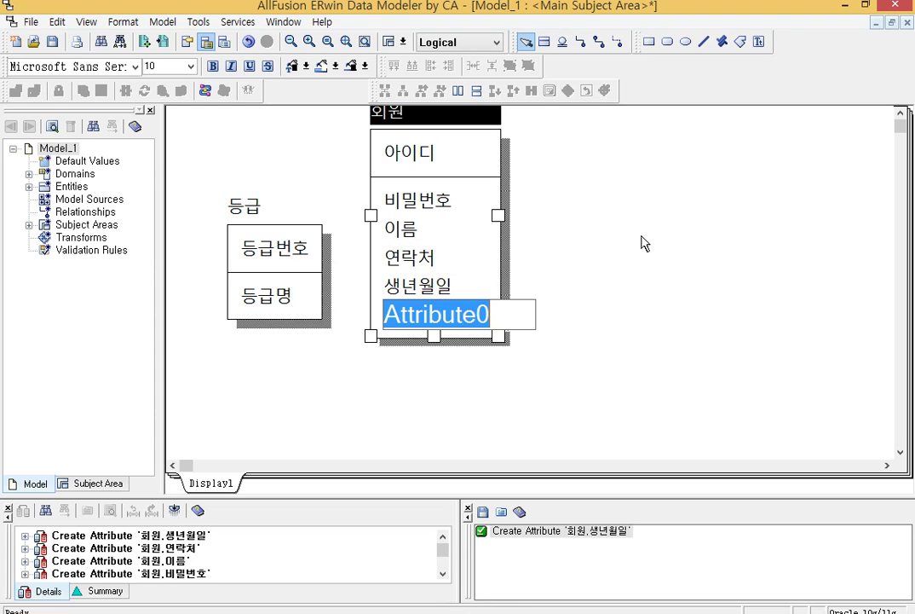
{"action": "type", "text": "사진"}
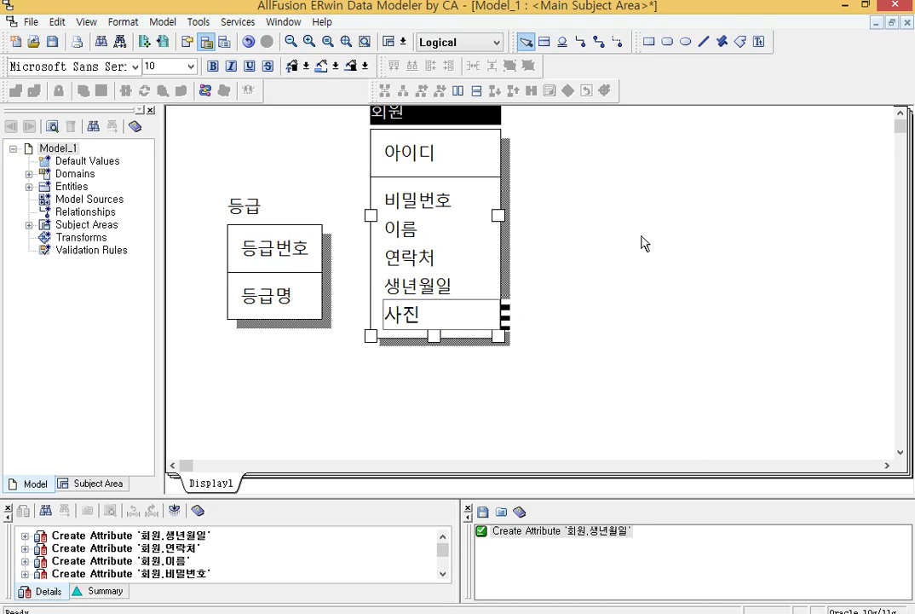
{"action": "key", "text": "Return"}
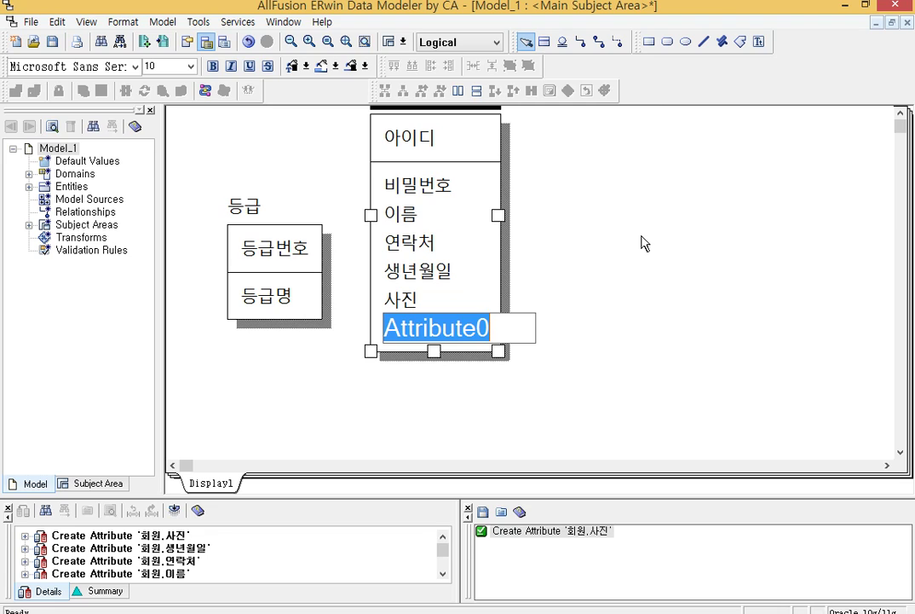
{"action": "type", "text": "이"}
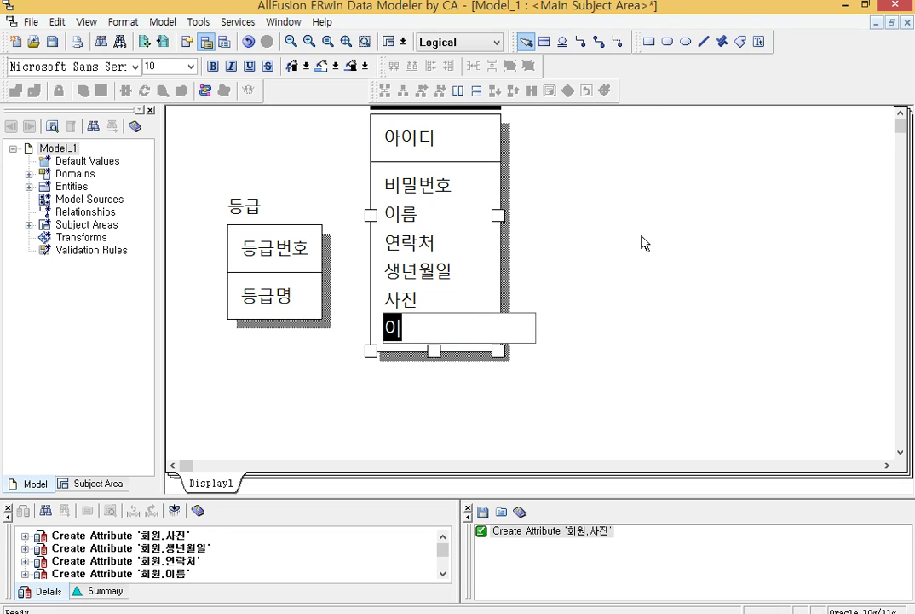
{"action": "type", "text": "메이"}
{"action": "key", "text": "Return"}
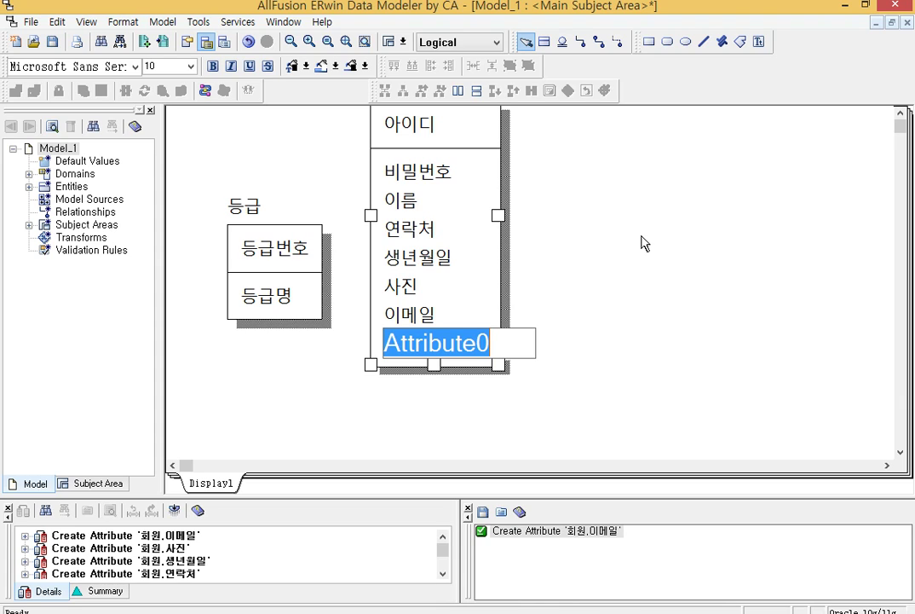
- Add an attribute named 등록일 below 이메일 in the 회원 entity
{"action": "type", "text": "회원"}
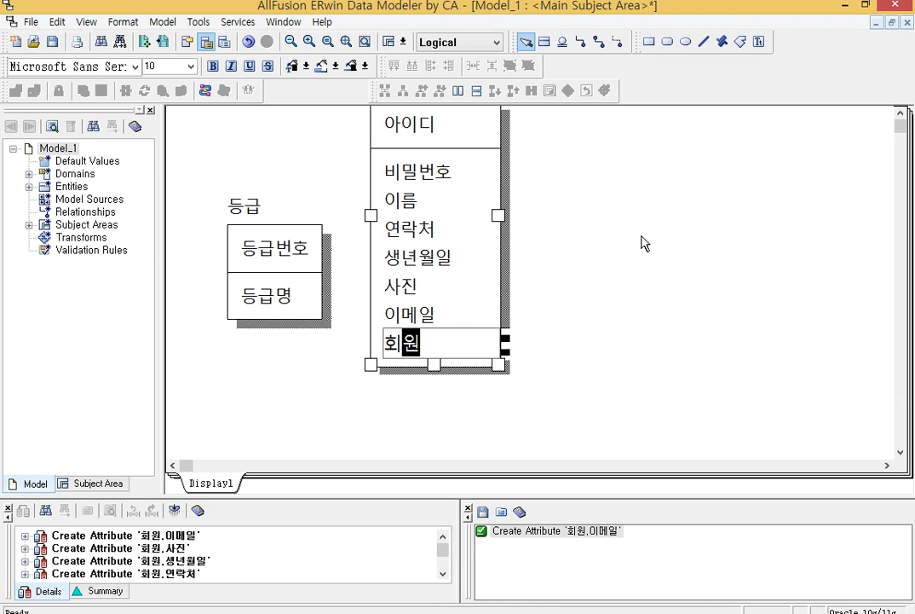
{"action": "key", "text": "BackSpace"}
{"action": "key", "text": "BackSpace"}
{"action": "type", "text": "등록일"}
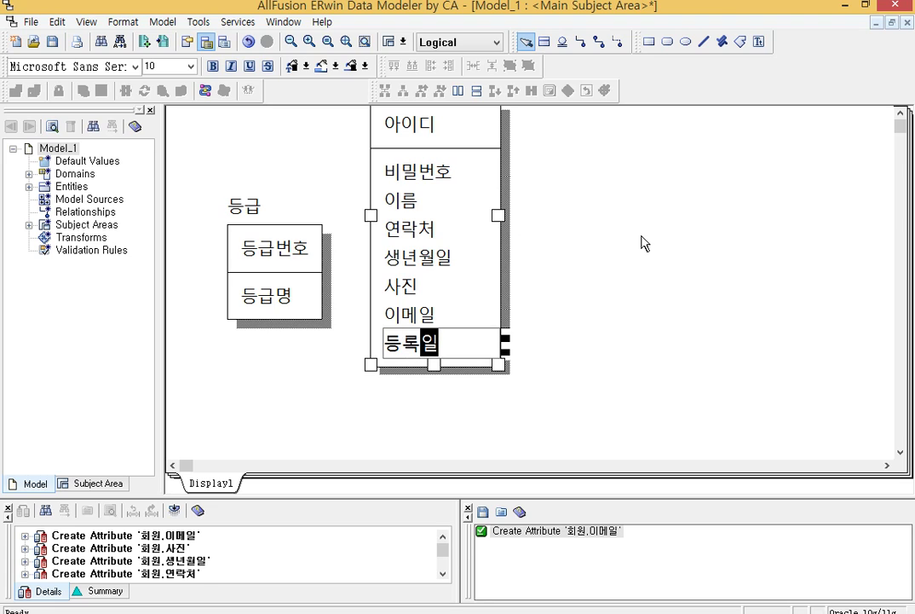
{"action": "key", "text": "Return"}
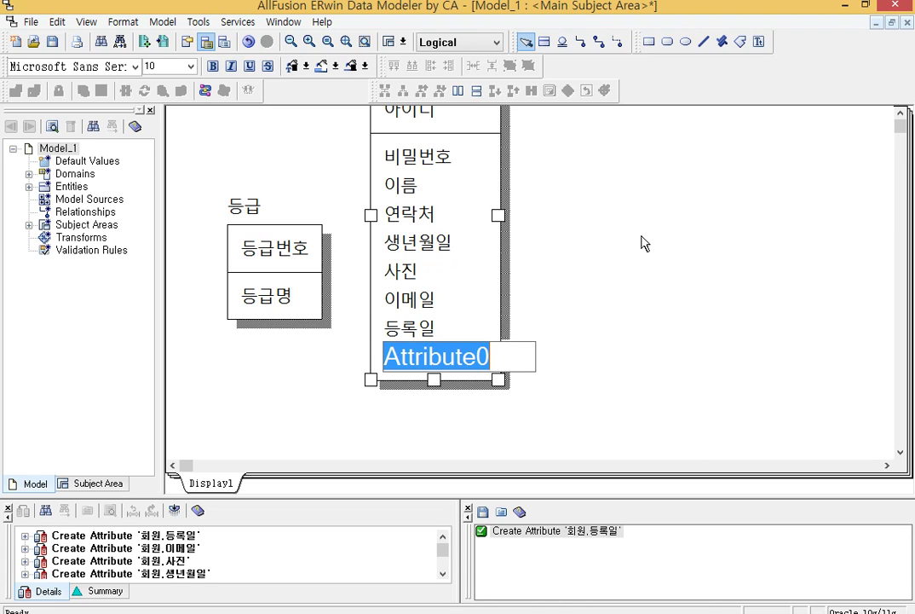
- Add an attribute named 새로운메시지 below 등록일 in the 회원 entity and shift the entity slightly away from 등급
{"action": "type", "text": "메"}
{"action": "key", "text": "BackSpace"}
{"action": "key", "text": "BackSpace"}
{"action": "type", "text": "새로운메시지"}
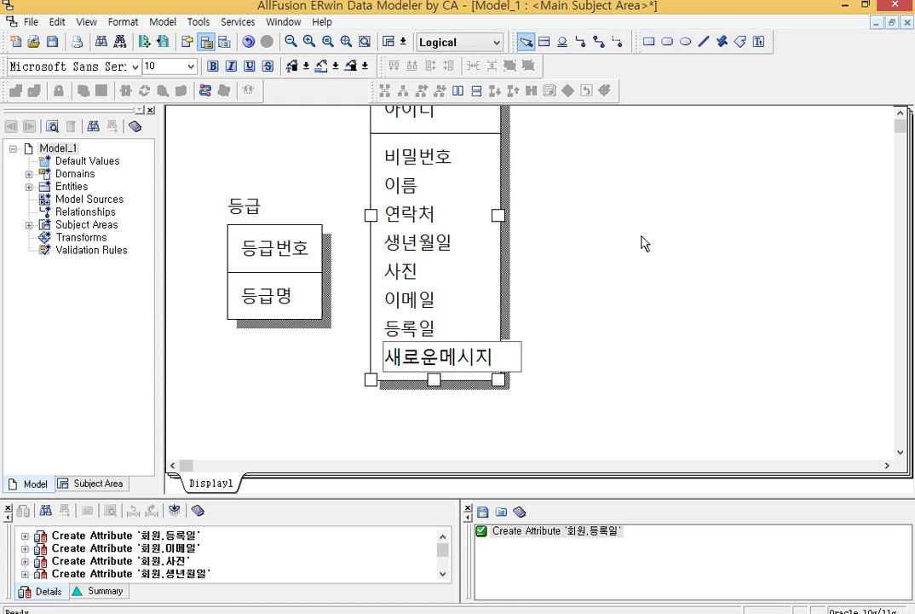
{"action": "key", "text": "Return"}
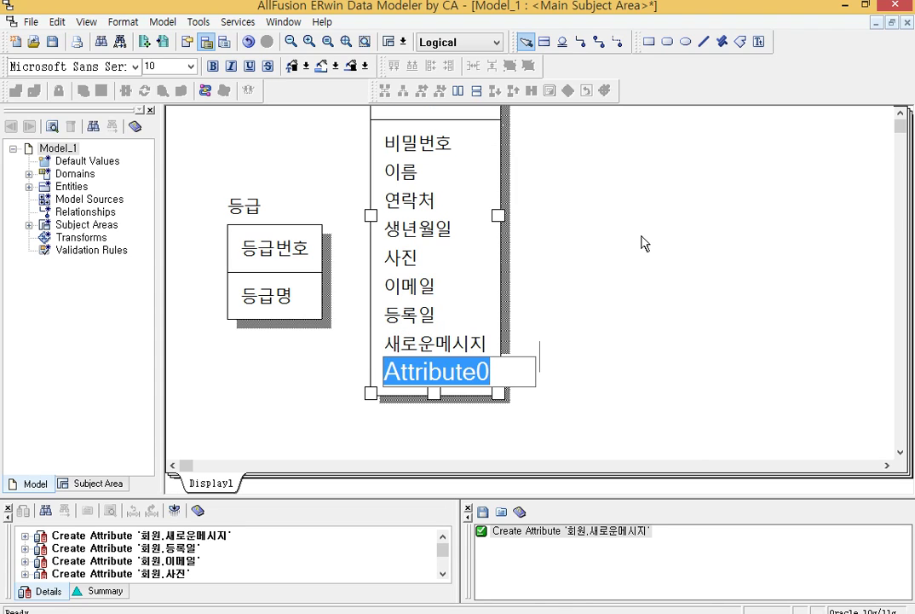
{"action": "key", "text": "Escape"}
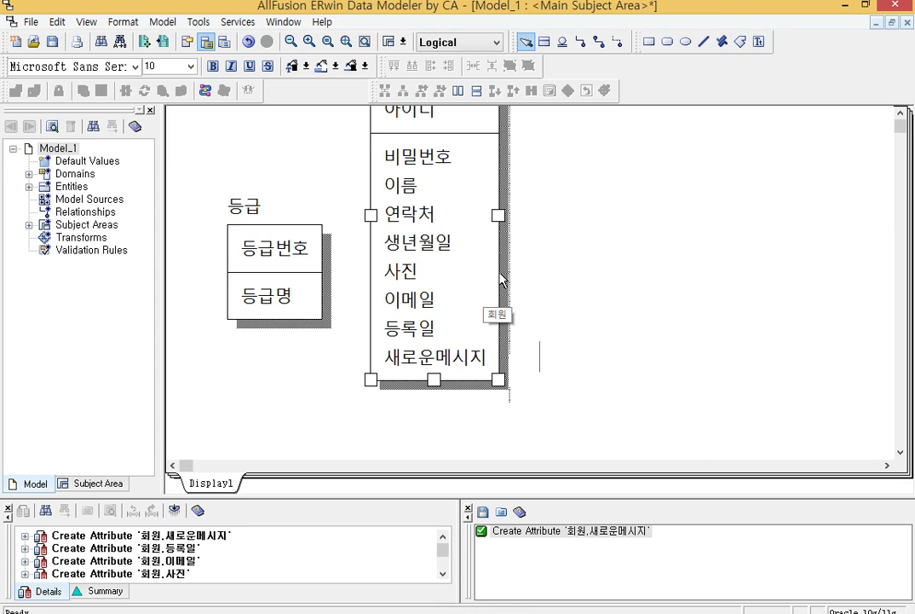
{"action": "left_click_drag", "start_coordinate": [494, 280], "coordinate": [516, 289]}
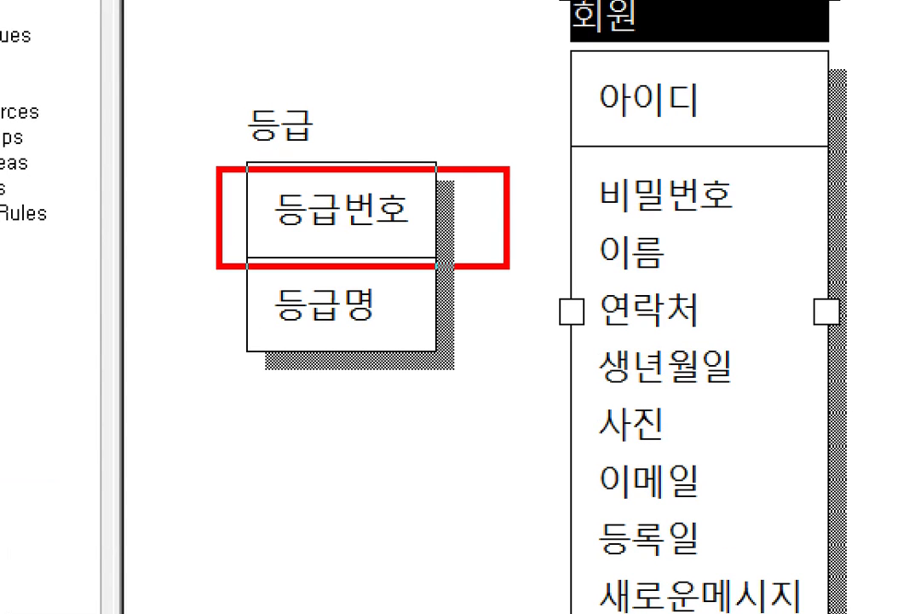
{"action": "mouse_move", "coordinate": [188, 269]}
{"action": "left_mouse_down"}
{"action": "mouse_move", "coordinate": [639, 408]}
{"action": "mouse_move", "coordinate": [556, 435]}
{"action": "mouse_move", "coordinate": [500, 436]}
{"action": "left_mouse_up"}
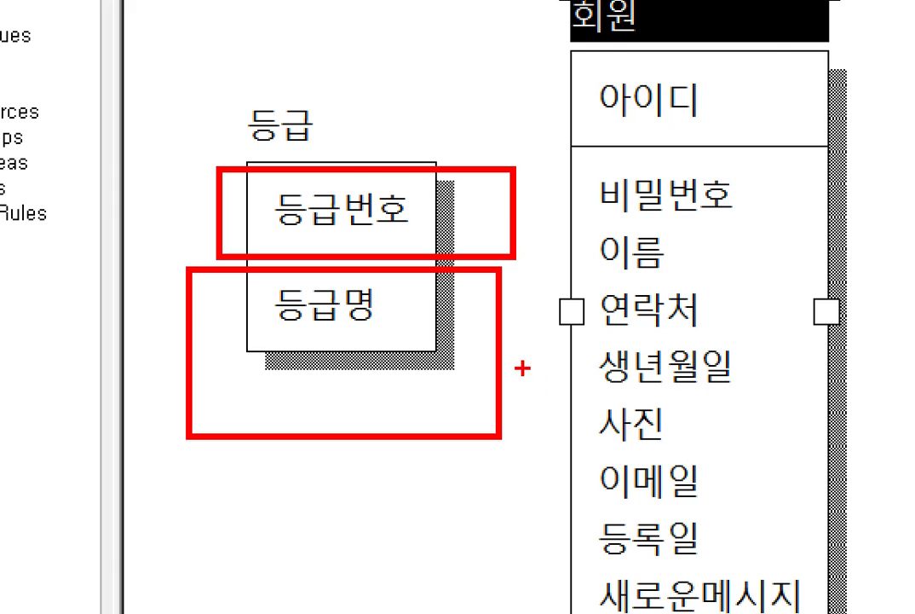
{"action": "mouse_move", "coordinate": [409, 307]}
{"action": "left_mouse_down"}
{"action": "mouse_move", "coordinate": [586, 235]}
{"action": "mouse_move", "coordinate": [616, 260]}
{"action": "left_mouse_up"}
{"action": "left_click_drag", "start_coordinate": [404, 92], "coordinate": [403, 178]}
{"action": "left_click_drag", "start_coordinate": [405, 95], "coordinate": [409, 126]}
{"action": "left_click_drag", "start_coordinate": [482, 66], "coordinate": [482, 167]}
{"action": "mouse_move", "coordinate": [456, 132]}
{"action": "left_mouse_down"}
{"action": "mouse_move", "coordinate": [545, 101]}
{"action": "mouse_move", "coordinate": [512, 150]}
{"action": "mouse_move", "coordinate": [537, 159]}
{"action": "left_mouse_up"}
{"action": "mouse_move", "coordinate": [610, 95]}
{"action": "left_mouse_down"}
{"action": "mouse_move", "coordinate": [596, 141]}
{"action": "mouse_move", "coordinate": [607, 175]}
{"action": "left_mouse_up"}
{"action": "left_click_drag", "start_coordinate": [648, 171], "coordinate": [652, 217]}
{"action": "left_click_drag", "start_coordinate": [570, 181], "coordinate": [673, 181]}
{"action": "mouse_move", "coordinate": [678, 134]}
{"action": "left_mouse_down"}
{"action": "mouse_move", "coordinate": [635, 184]}
{"action": "mouse_move", "coordinate": [735, 226]}
{"action": "left_mouse_up"}
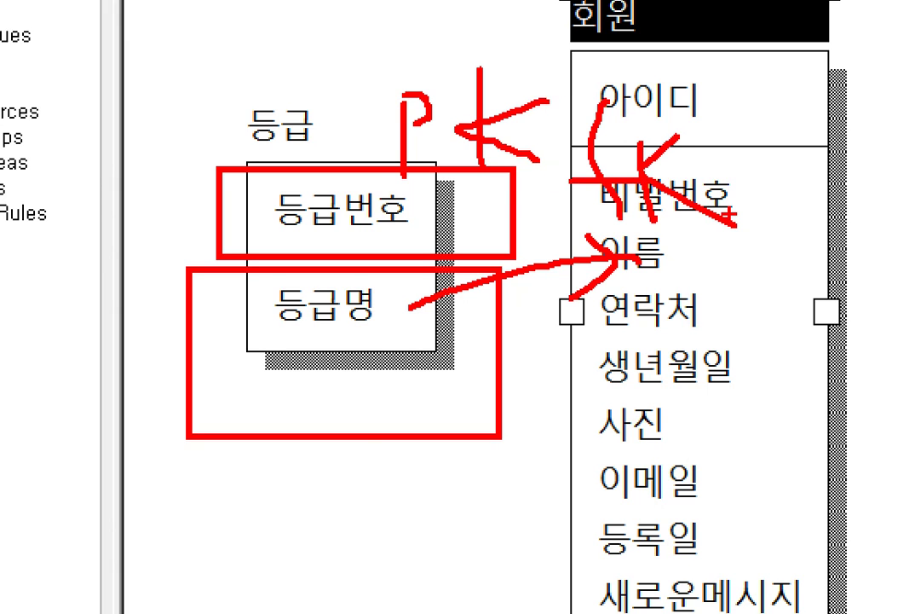
{"action": "key", "text": "Escape"}
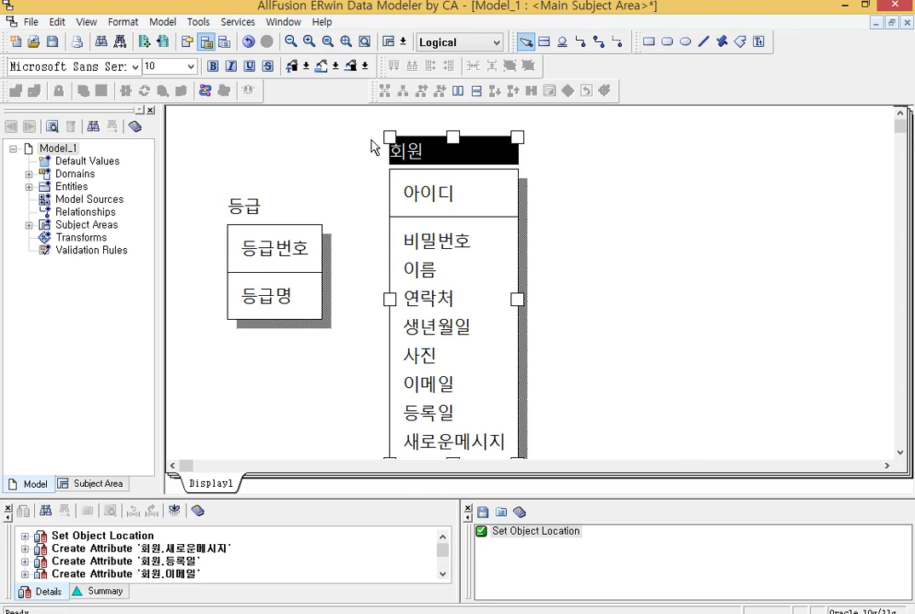
{"action": "key", "text": "ctrl+1"}
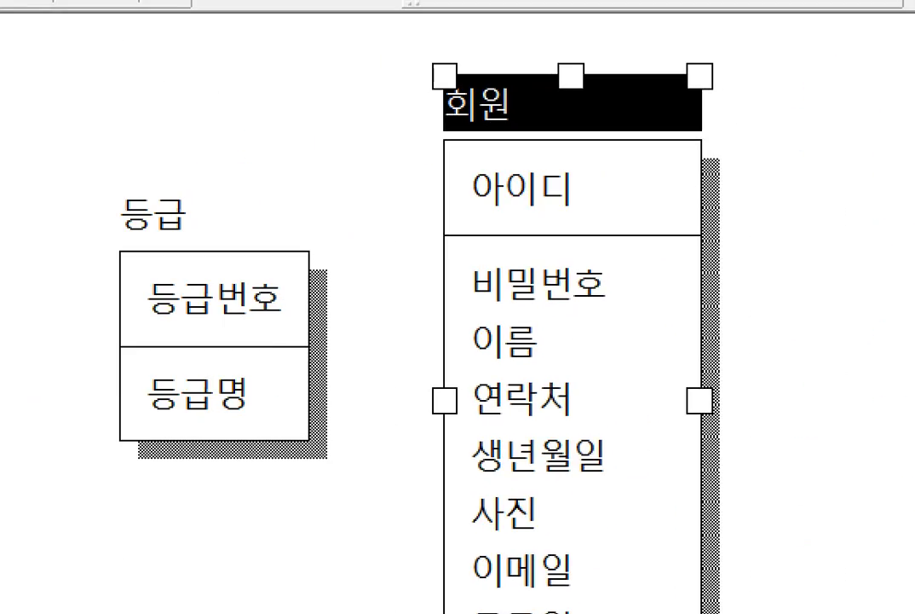
{"action": "left_click", "coordinate": [227, 227]}
{"action": "left_click_drag", "start_coordinate": [261, 109], "coordinate": [285, 245]}
{"action": "mouse_move", "coordinate": [378, 194]}
{"action": "left_mouse_down"}
{"action": "mouse_move", "coordinate": [490, 163]}
{"action": "mouse_move", "coordinate": [500, 203]}
{"action": "left_mouse_up"}
{"action": "left_click_drag", "start_coordinate": [654, 176], "coordinate": [731, 225]}
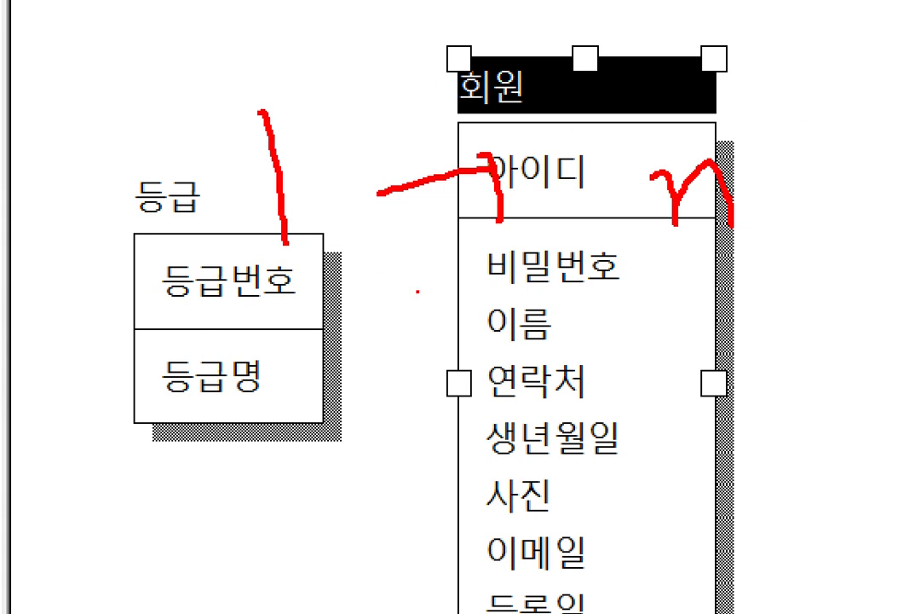
{"action": "key", "text": "Escape"}
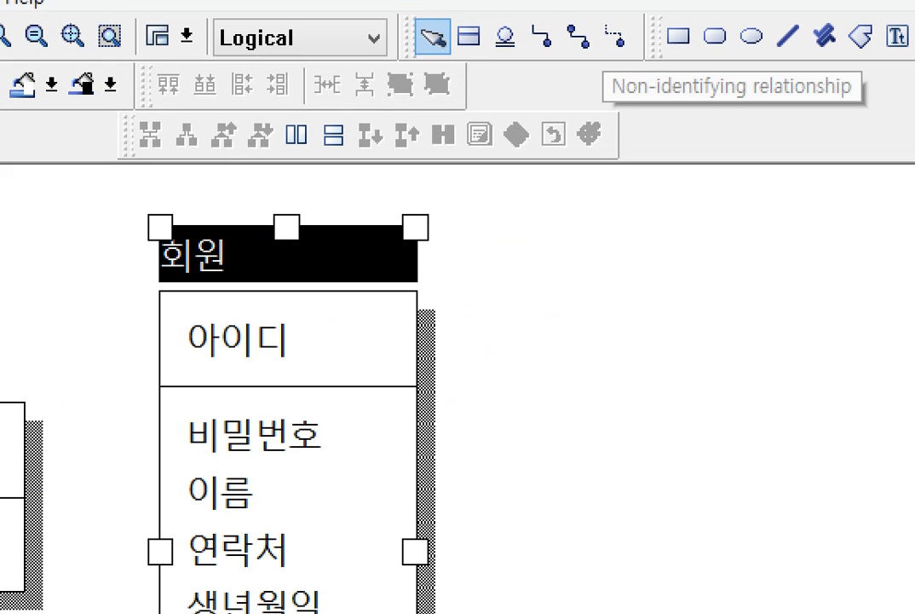
{"action": "mouse_move", "coordinate": [613, 8]}
{"action": "left_mouse_down"}
{"action": "mouse_move", "coordinate": [610, 75]}
{"action": "mouse_move", "coordinate": [626, 18]}
{"action": "mouse_move", "coordinate": [615, 60]}
{"action": "left_mouse_up"}
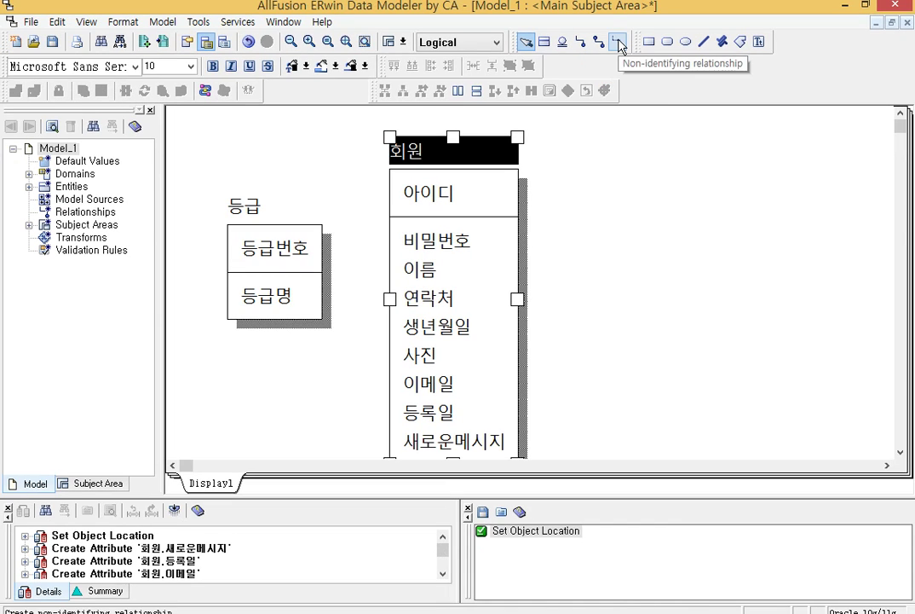
- Try a non-identifying relationship from the 등급 entity to the 회원 entity and undo it
{"action": "left_click", "coordinate": [619, 42]}
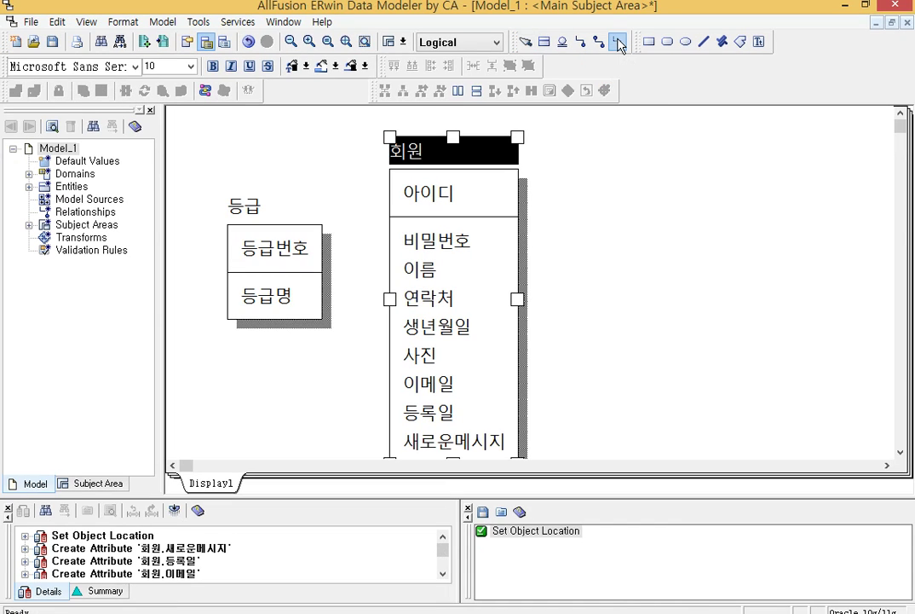
{"action": "left_click", "coordinate": [296, 252]}
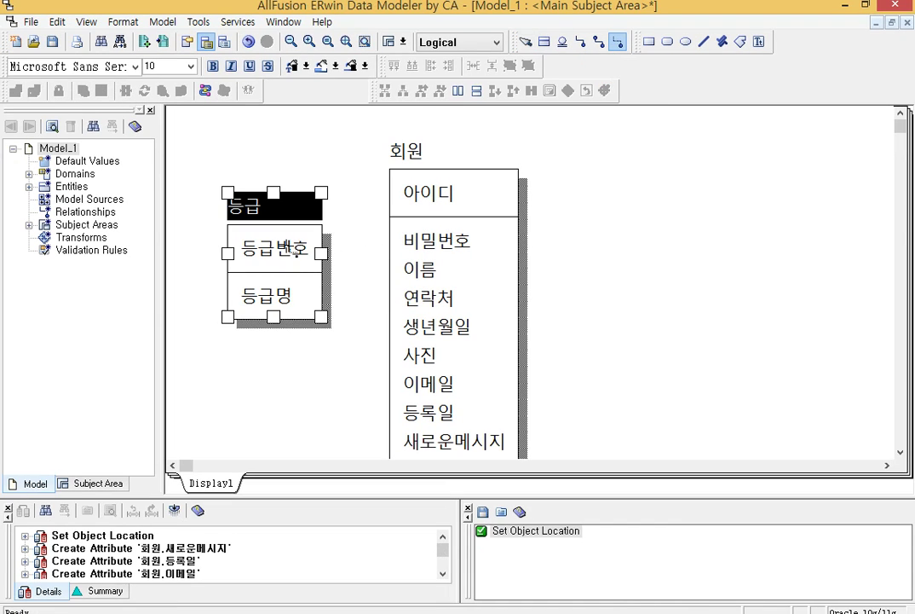
{"action": "left_click", "coordinate": [456, 208]}
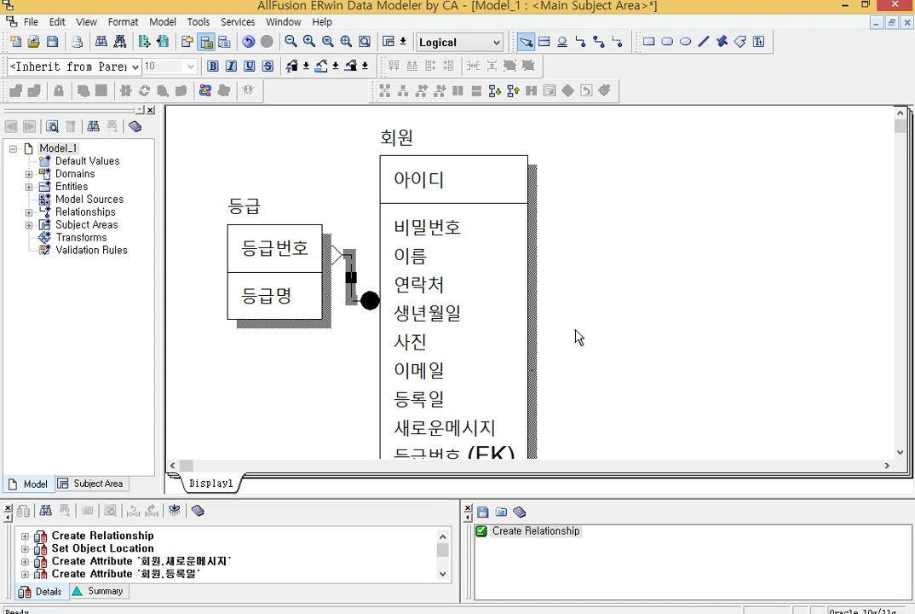
{"action": "scroll", "coordinate": [546, 337], "scroll_direction": "down", "scroll_amount": 1}
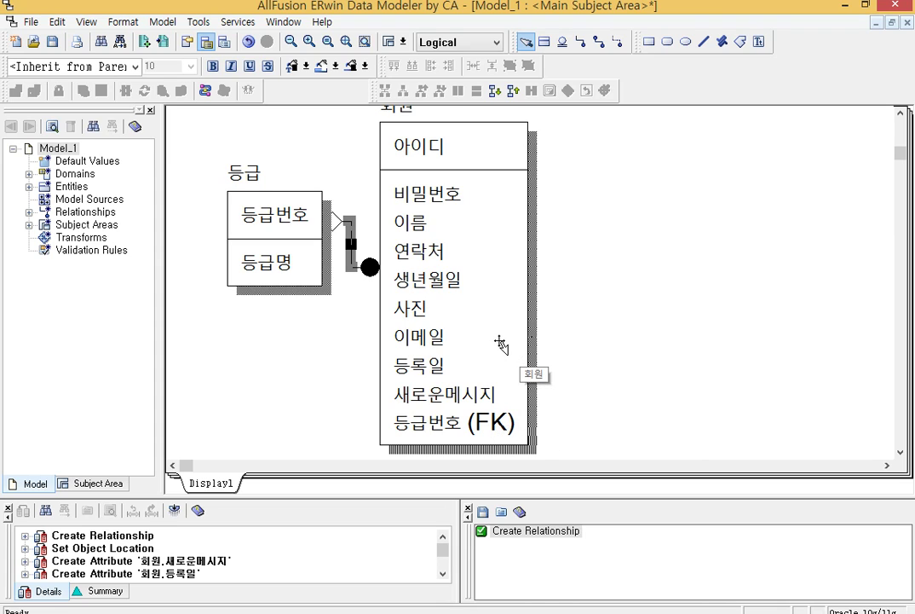
{"action": "key", "text": "ctrl+z"}
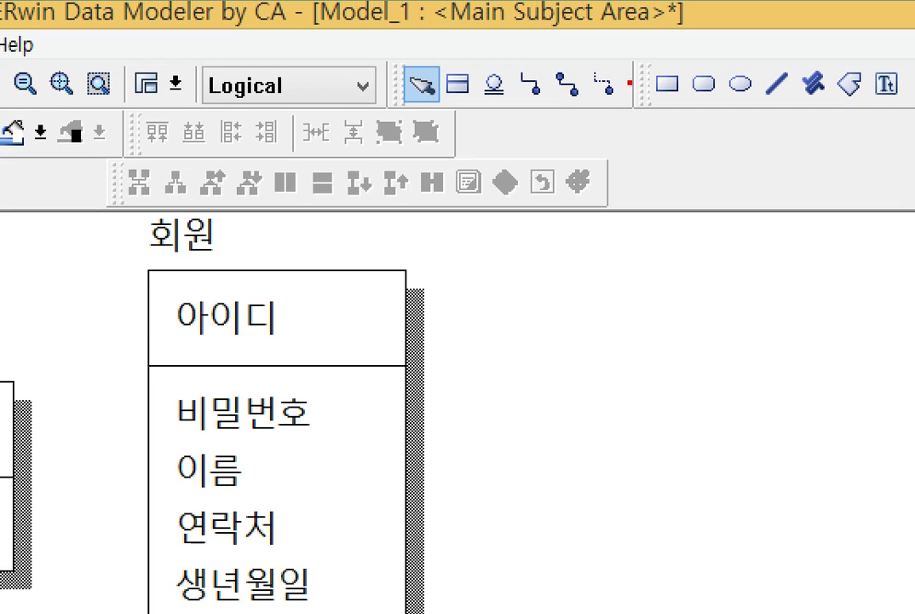
{"action": "mouse_move", "coordinate": [558, 31]}
{"action": "left_mouse_down"}
{"action": "mouse_move", "coordinate": [560, 60]}
{"action": "mouse_move", "coordinate": [594, 44]}
{"action": "mouse_move", "coordinate": [684, 61]}
{"action": "left_mouse_up"}
{"action": "left_click", "coordinate": [589, 49]}
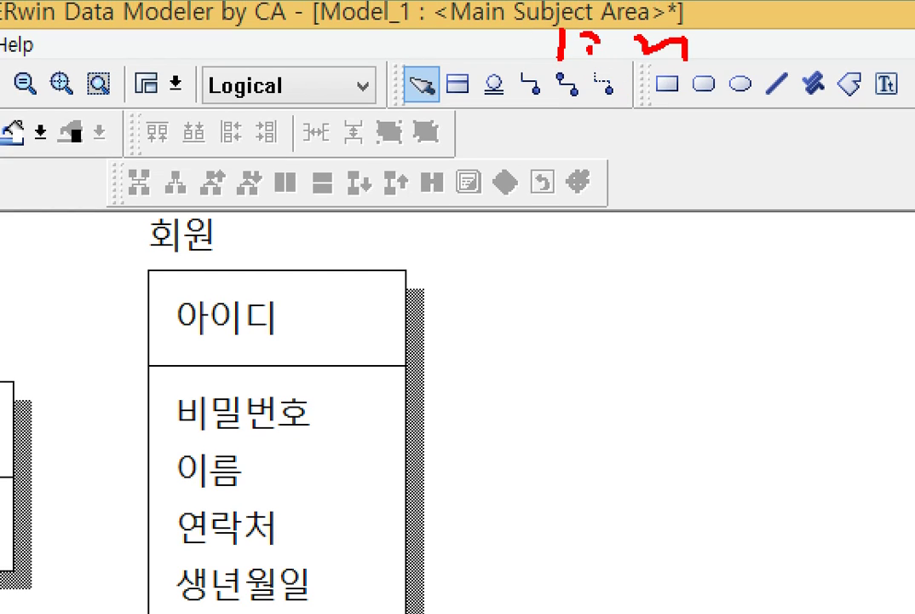
{"action": "mouse_move", "coordinate": [631, 109]}
{"action": "left_mouse_down"}
{"action": "mouse_move", "coordinate": [578, 90]}
{"action": "mouse_move", "coordinate": [635, 64]}
{"action": "mouse_move", "coordinate": [645, 119]}
{"action": "mouse_move", "coordinate": [537, 55]}
{"action": "mouse_move", "coordinate": [606, 44]}
{"action": "left_mouse_up"}
{"action": "key", "text": "Escape"}
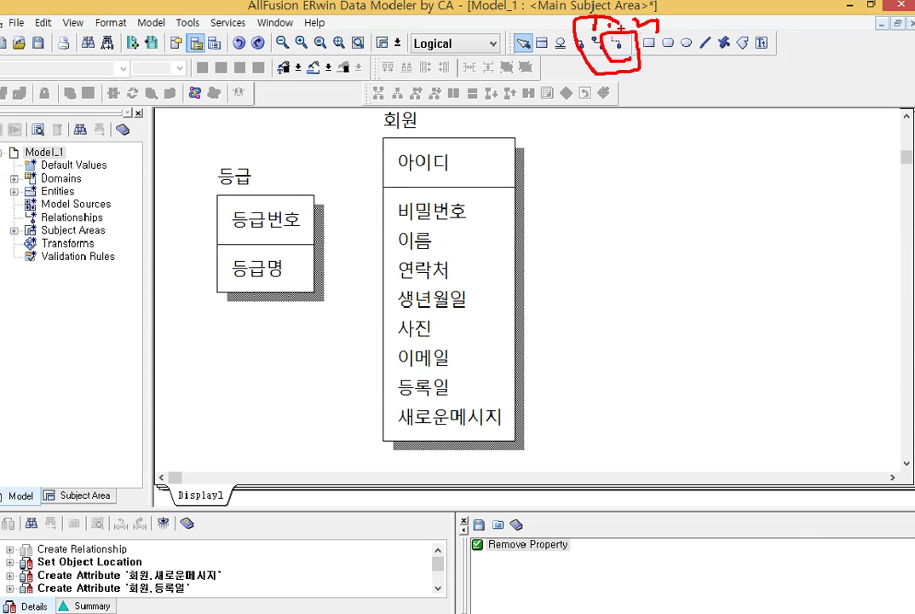
- Create a non-identifying relationship with 등급 as the parent entity and 회원 as the child entity
{"action": "left_click", "coordinate": [618, 42]}
{"action": "left_click", "coordinate": [297, 217]}
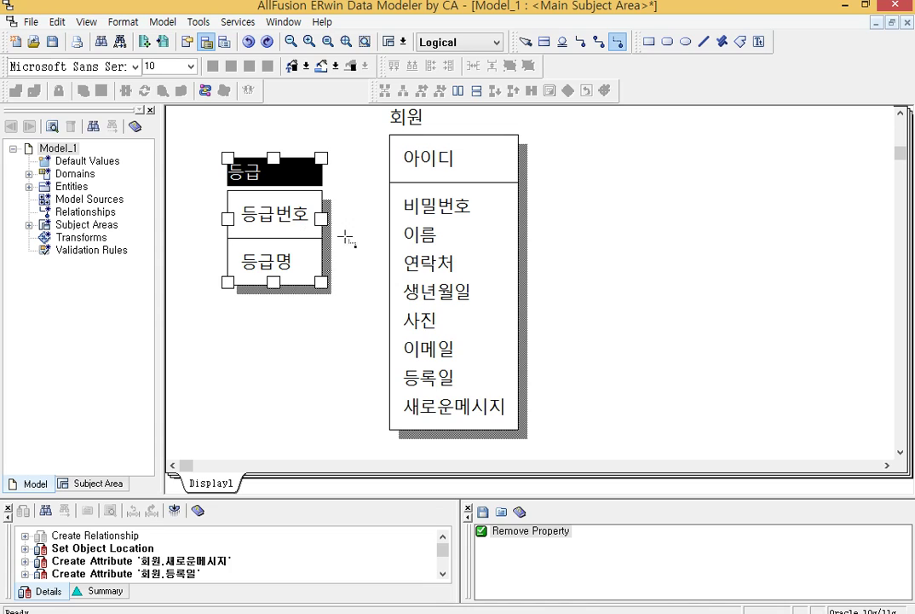
{"action": "left_click", "coordinate": [469, 251]}
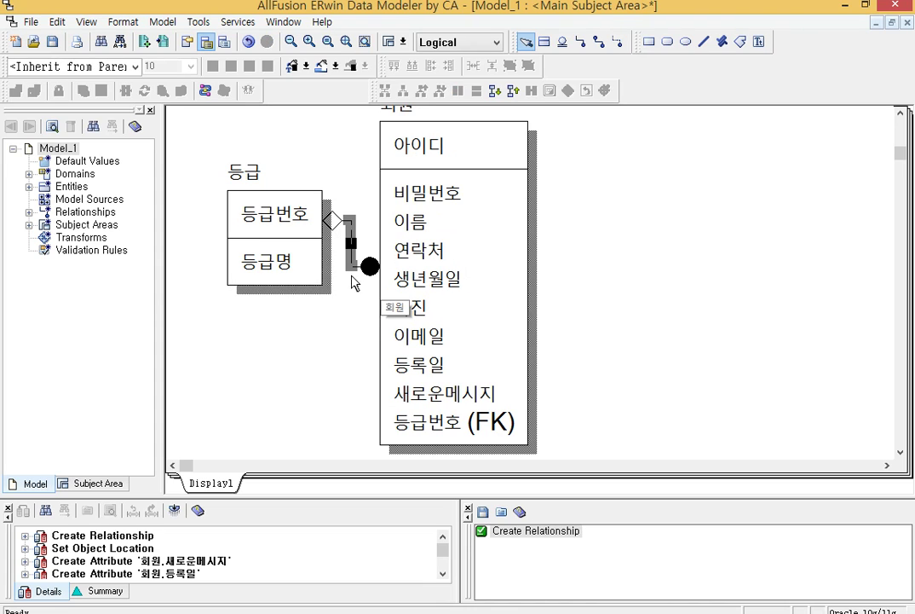
{"action": "mouse_move", "coordinate": [210, 196]}
{"action": "left_mouse_down"}
{"action": "mouse_move", "coordinate": [347, 239]}
{"action": "mouse_move", "coordinate": [337, 240]}
{"action": "left_mouse_up"}
{"action": "mouse_move", "coordinate": [281, 237]}
{"action": "left_mouse_down"}
{"action": "mouse_move", "coordinate": [377, 357]}
{"action": "mouse_move", "coordinate": [351, 225]}
{"action": "mouse_move", "coordinate": [334, 287]}
{"action": "mouse_move", "coordinate": [345, 234]}
{"action": "mouse_move", "coordinate": [352, 247]}
{"action": "mouse_move", "coordinate": [341, 341]}
{"action": "mouse_move", "coordinate": [411, 408]}
{"action": "mouse_move", "coordinate": [638, 429]}
{"action": "mouse_move", "coordinate": [557, 391]}
{"action": "mouse_move", "coordinate": [315, 397]}
{"action": "left_mouse_up"}
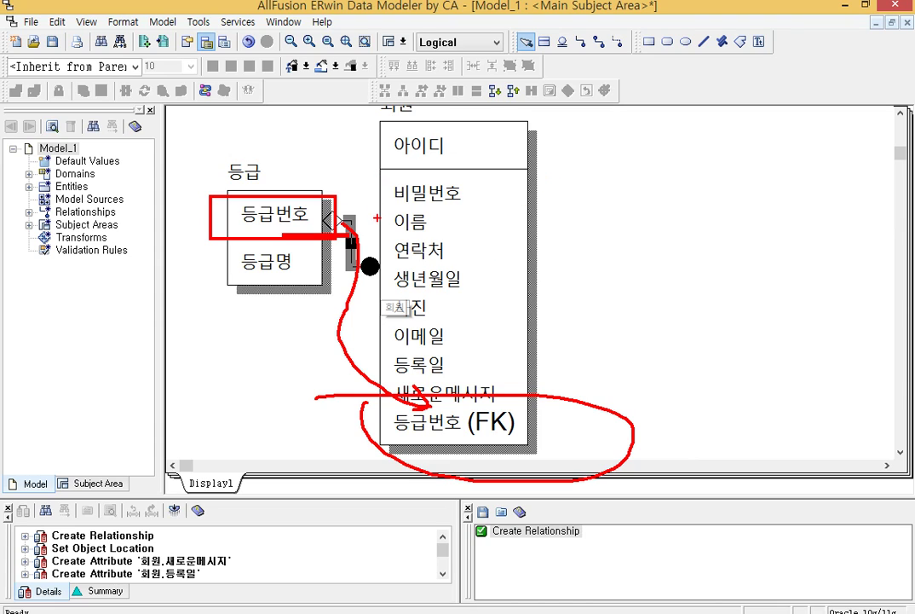
{"action": "key", "text": "Escape"}
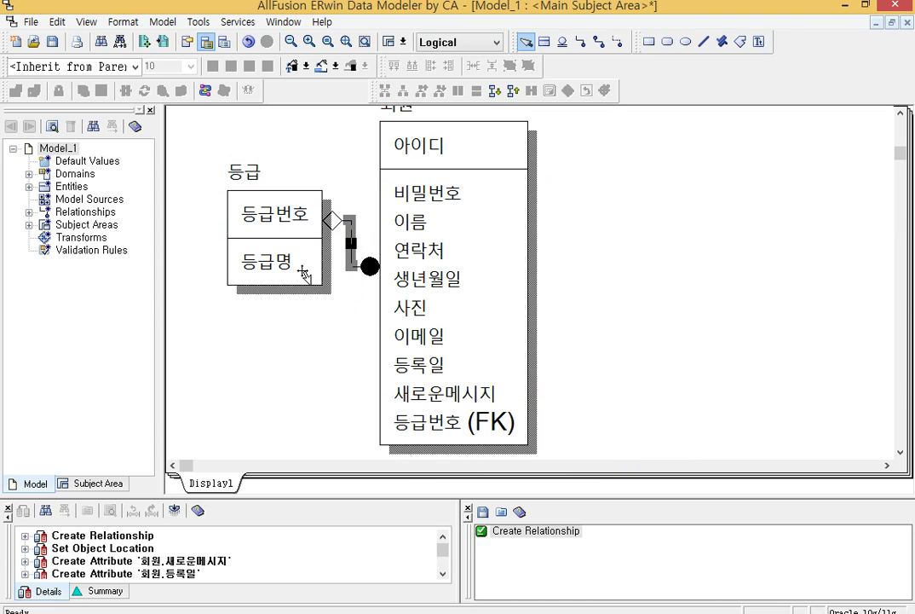
- Examine the cardinality, relationship type and null settings of the relationship between 등급 and 회원, and close its properties
{"action": "double_click", "coordinate": [350, 233]}
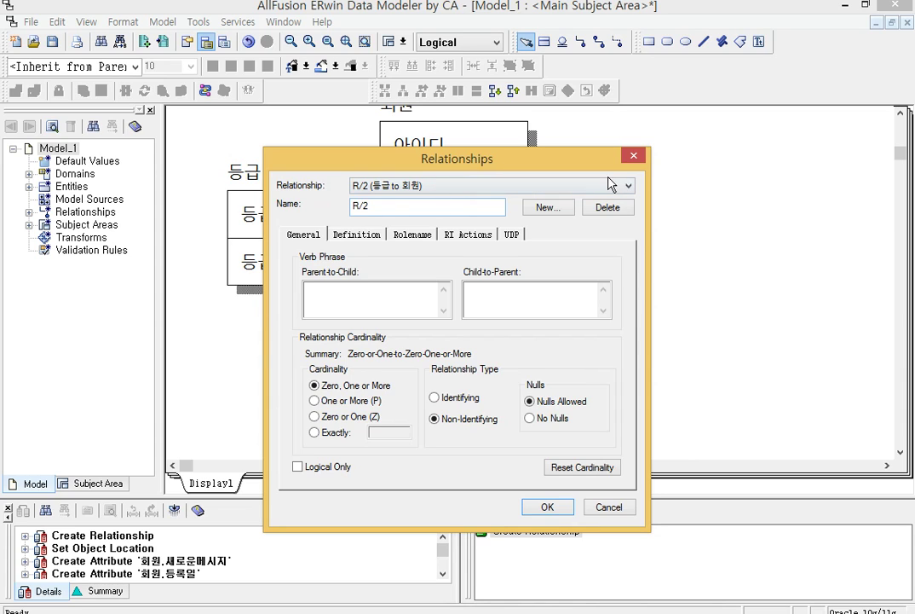
{"action": "left_click", "coordinate": [607, 508]}
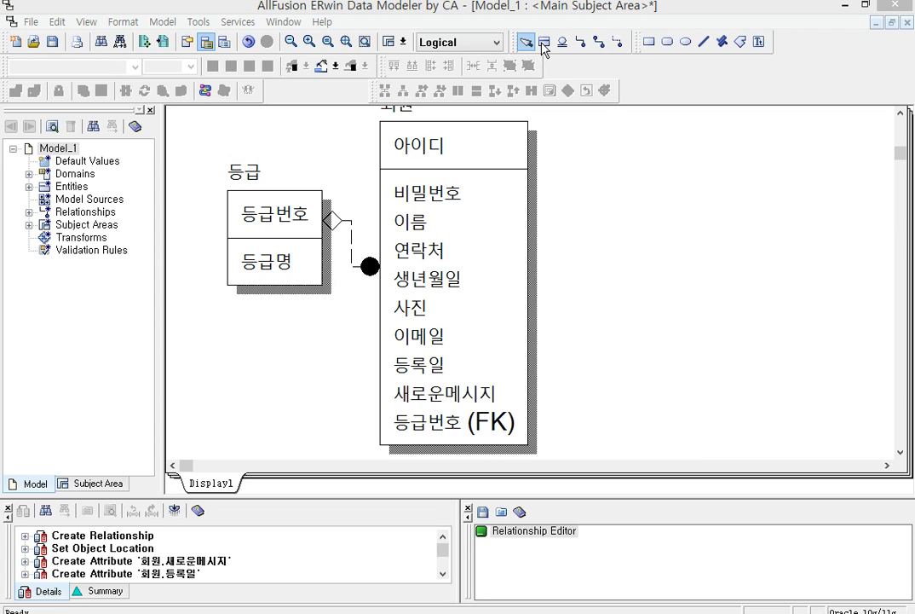
- Place a third entity named 이미지 on the far side of 회원 from 등급 and give it the primary key attribute 번호
{"action": "left_click", "coordinate": [543, 45]}
{"action": "left_click", "coordinate": [626, 175]}
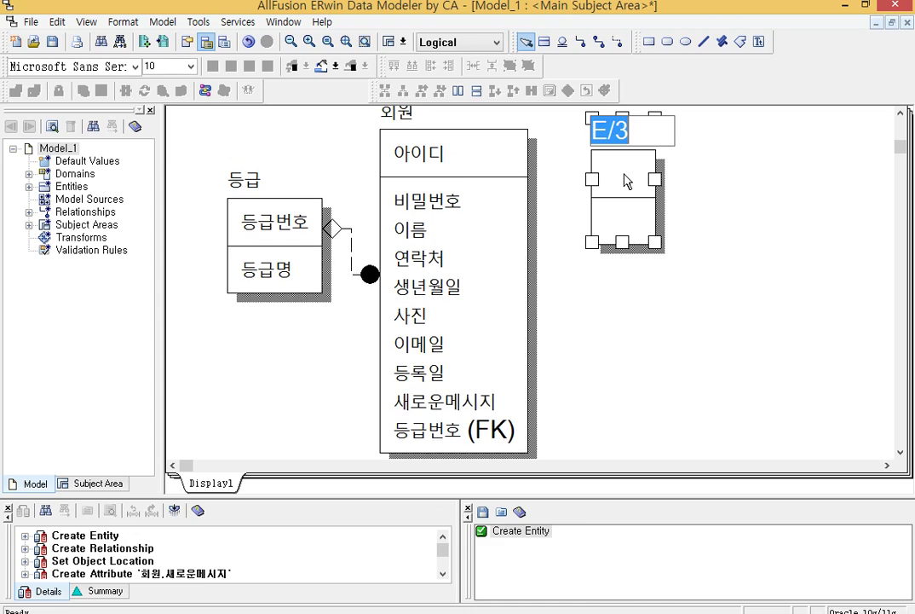
{"action": "type", "text": "이미지"}
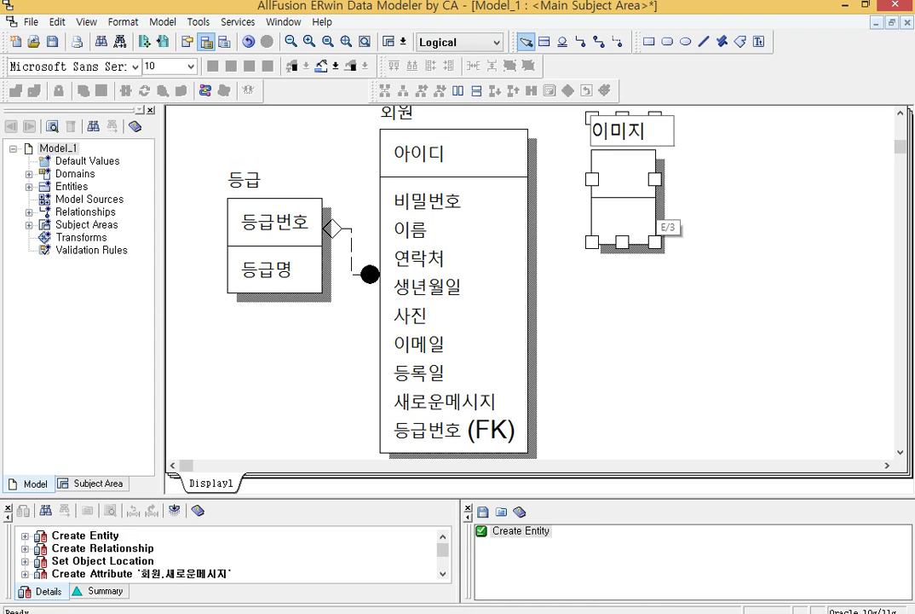
{"action": "key", "text": "Tab"}
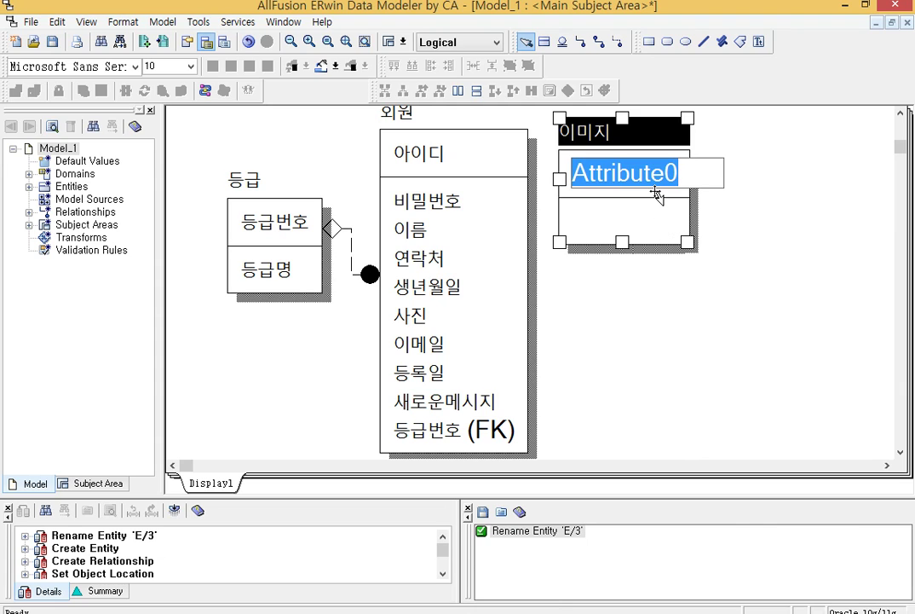
{"action": "type", "text": "ㅂ번호"}
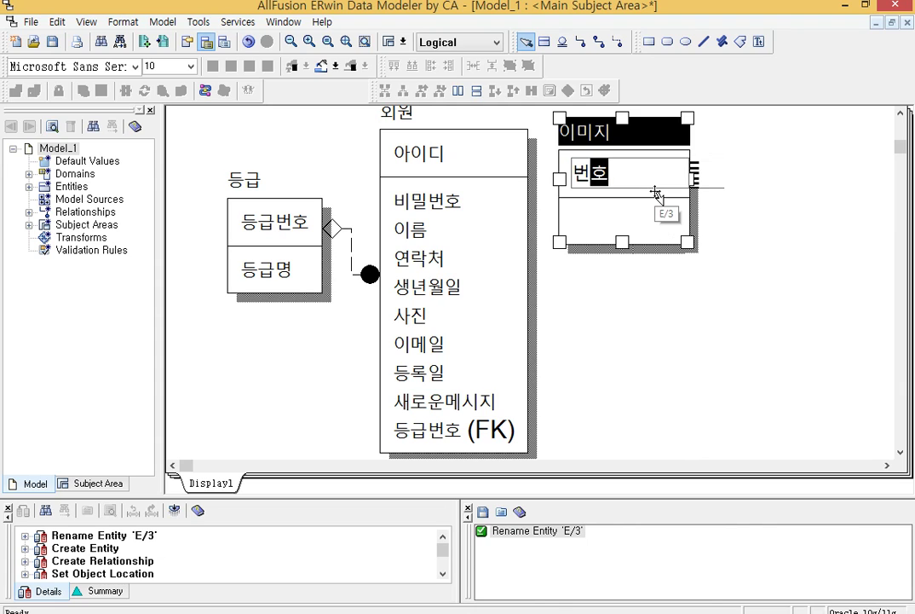
{"action": "key", "text": "Tab"}
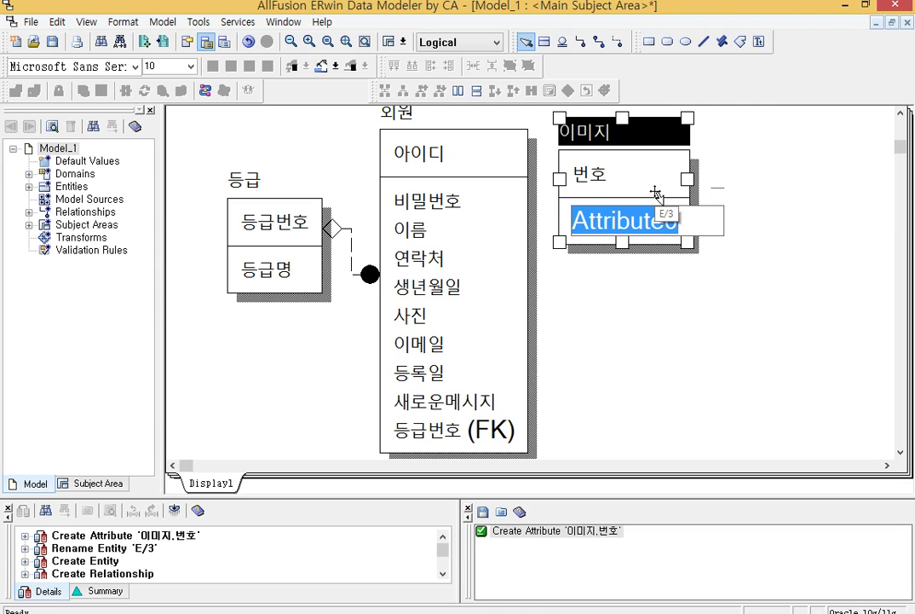
- Add the non-key attributes 제목 and 내용 to the 이미지 entity
{"action": "type", "text": "제목"}
{"action": "key", "text": "Tab"}
{"action": "key", "text": "Tab"}
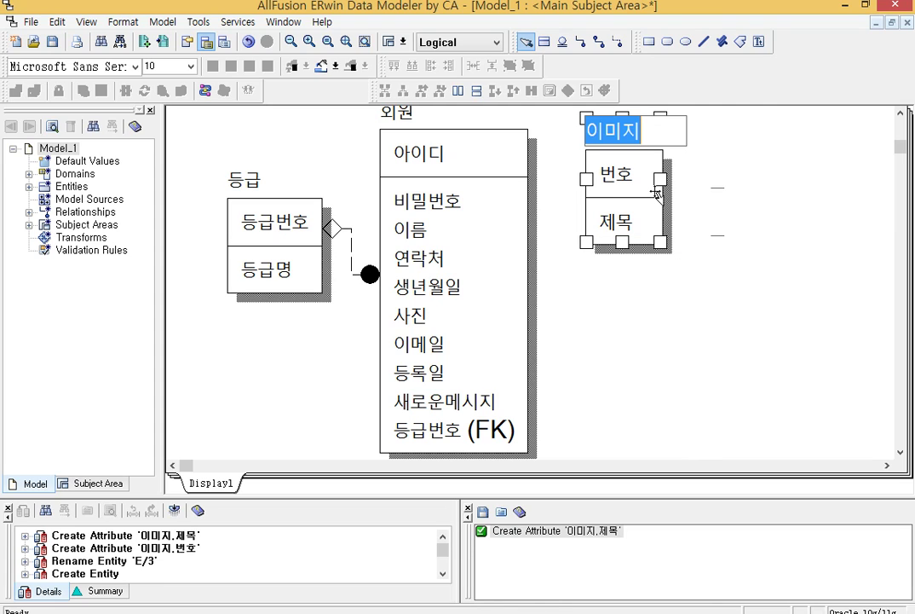
{"action": "key", "text": "Tab"}
{"action": "key", "text": "shift+Tab"}
{"action": "key", "text": "Tab"}
{"action": "key", "text": "Tab"}
{"action": "key", "text": "Tab"}
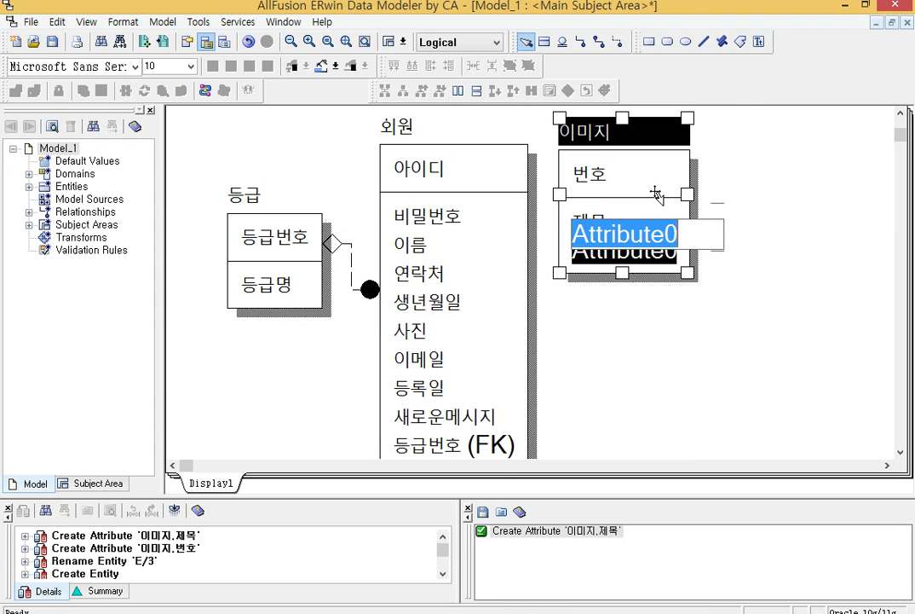
{"action": "type", "text": "내용"}
{"action": "key", "text": "Tab"}
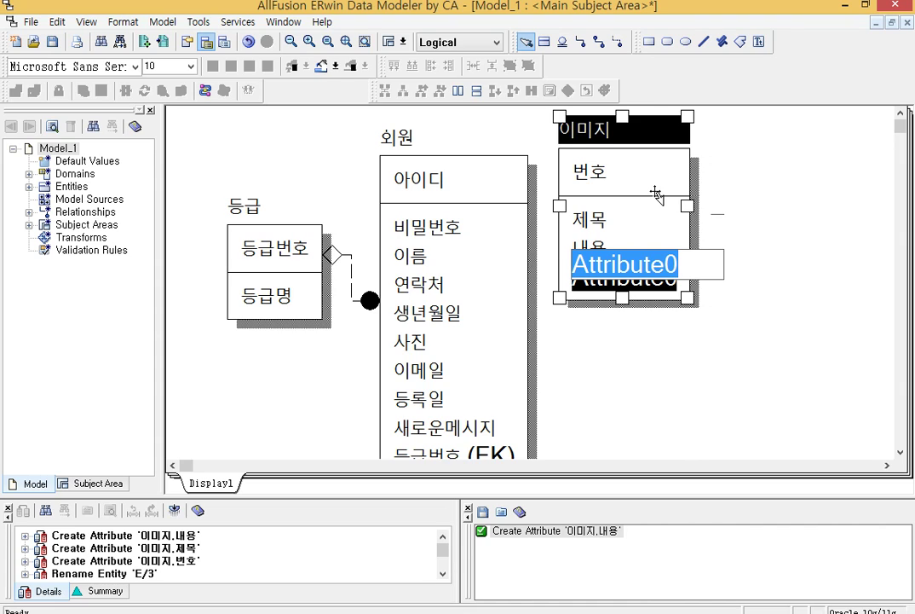
{"action": "key", "text": "Escape"}
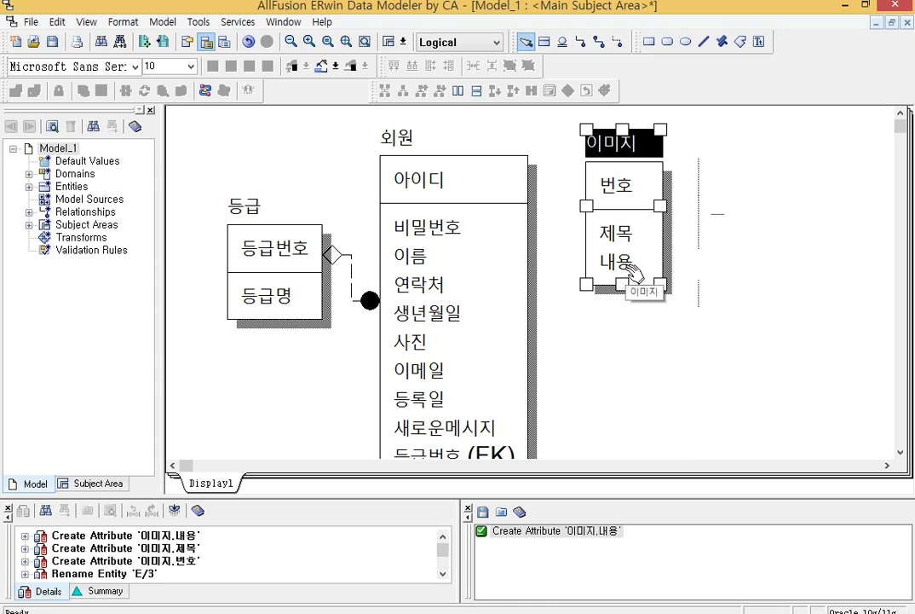
- Create a non-identifying relationship with 회원 as the parent entity and 이미지 as the child entity
{"action": "left_click", "coordinate": [617, 42]}
{"action": "left_click", "coordinate": [465, 246]}
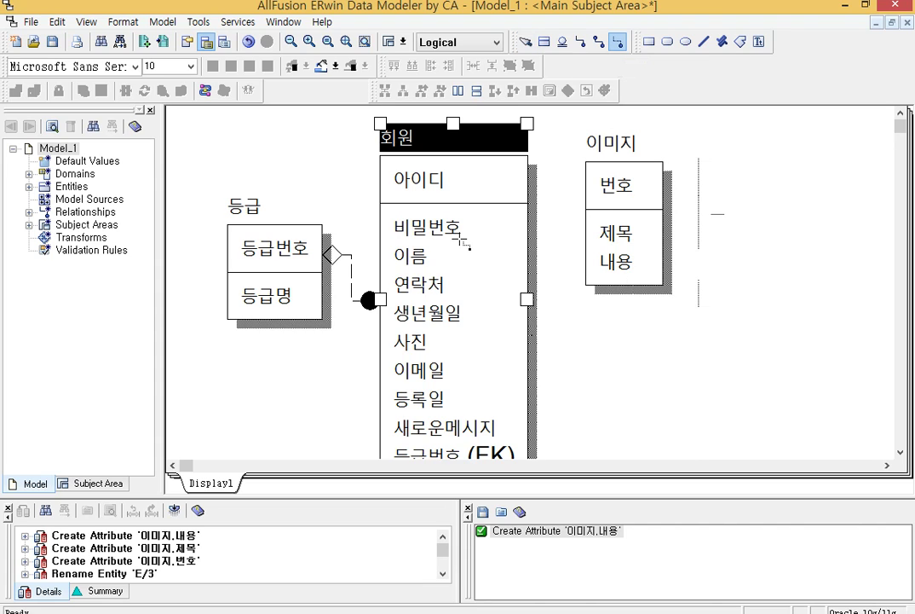
{"action": "left_click", "coordinate": [613, 243]}
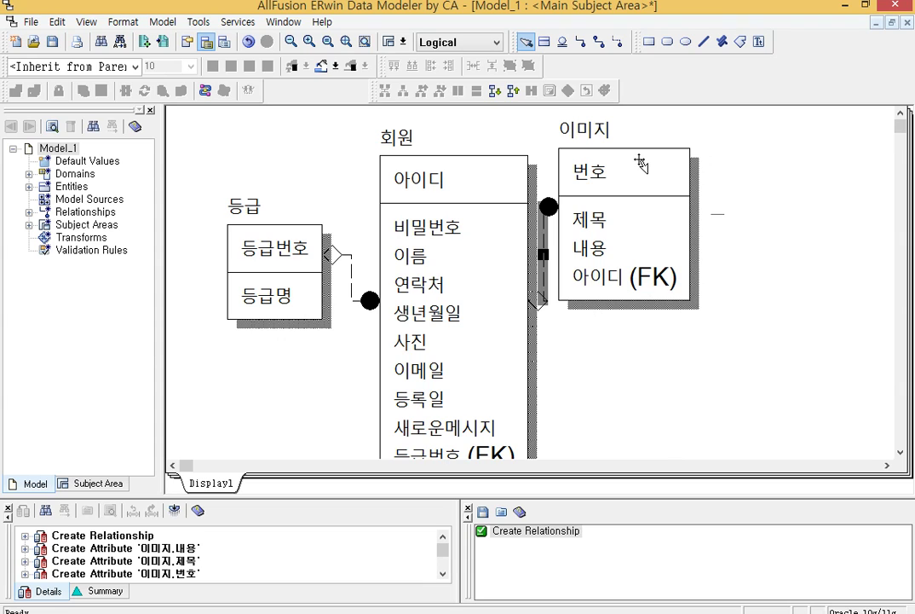
- Move the 이미지 entity farther away from 회원 to widen the gap for their relationship line
{"action": "left_click", "coordinate": [676, 158]}
{"action": "left_click_drag", "start_coordinate": [686, 157], "coordinate": [707, 156]}
{"action": "left_click", "coordinate": [607, 253]}
- Add the non-key attribute 작성일 below 아이디 (FK) in the 이미지 entity
{"action": "left_click", "coordinate": [641, 282]}
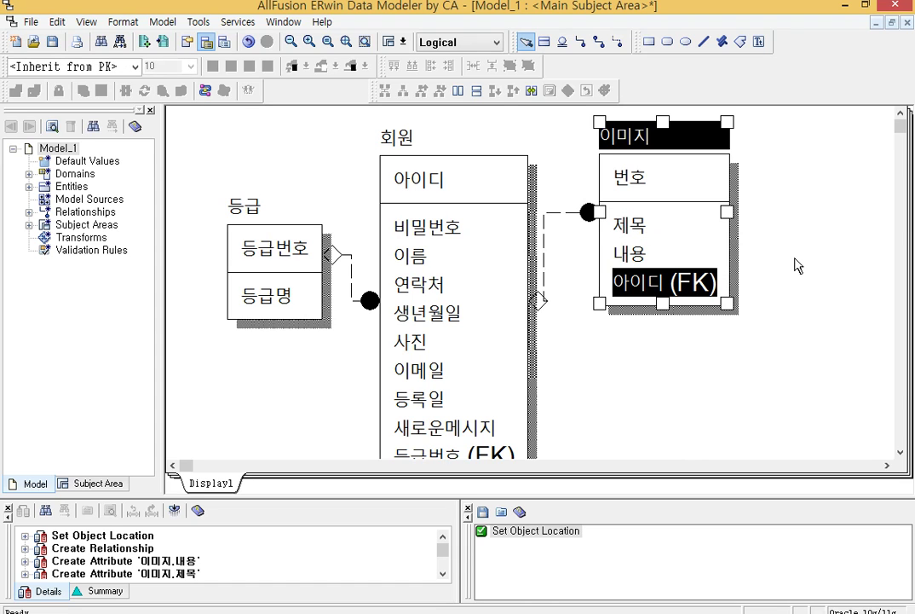
{"action": "key", "text": "Return"}
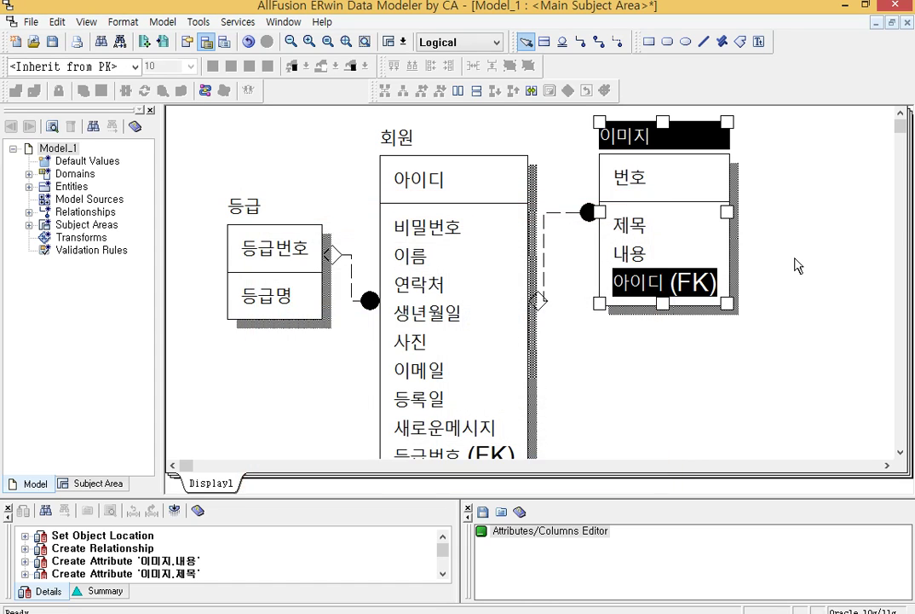
{"action": "key", "text": "Tab"}
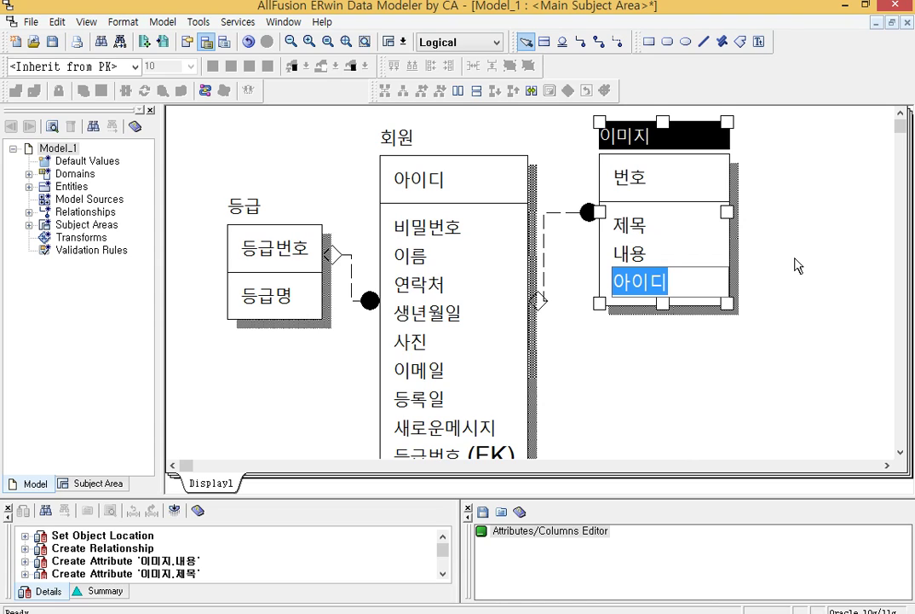
{"action": "key", "text": "Return"}
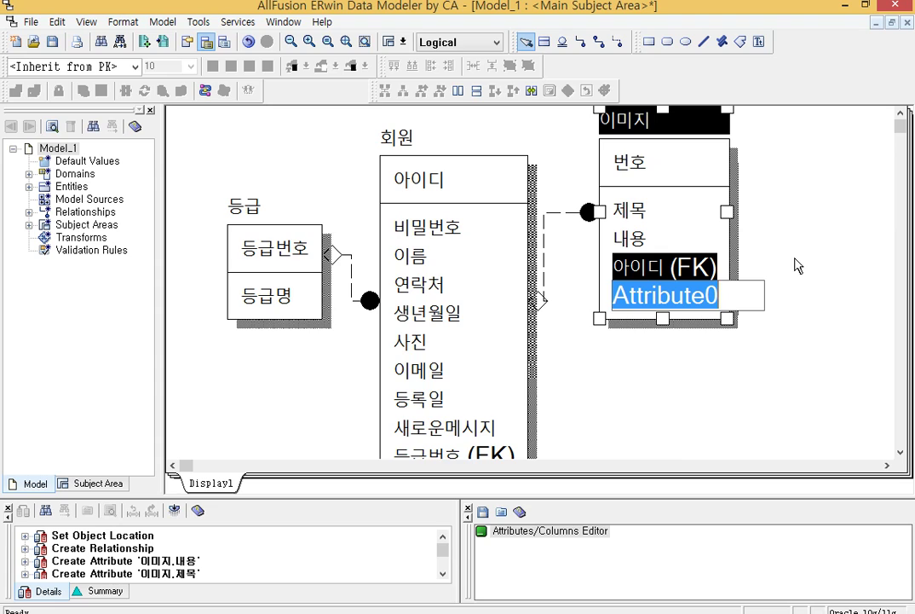
{"action": "type", "text": "작성일"}
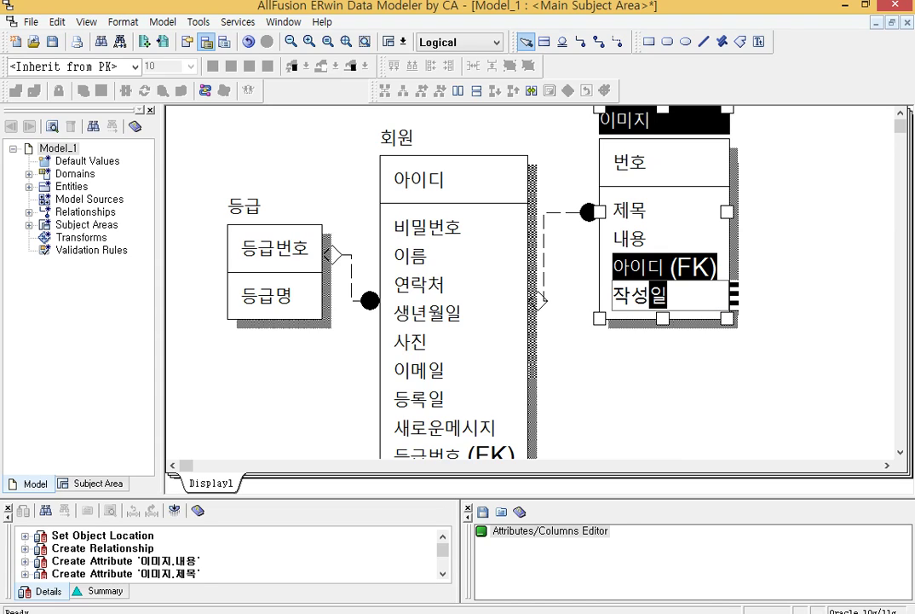
{"action": "key", "text": "Return"}
- Add the non-key attributes 조회수 and 파일명 below 작성일 in the 이미지 entity and end attribute entry
{"action": "type", "text": "ㅈ"}
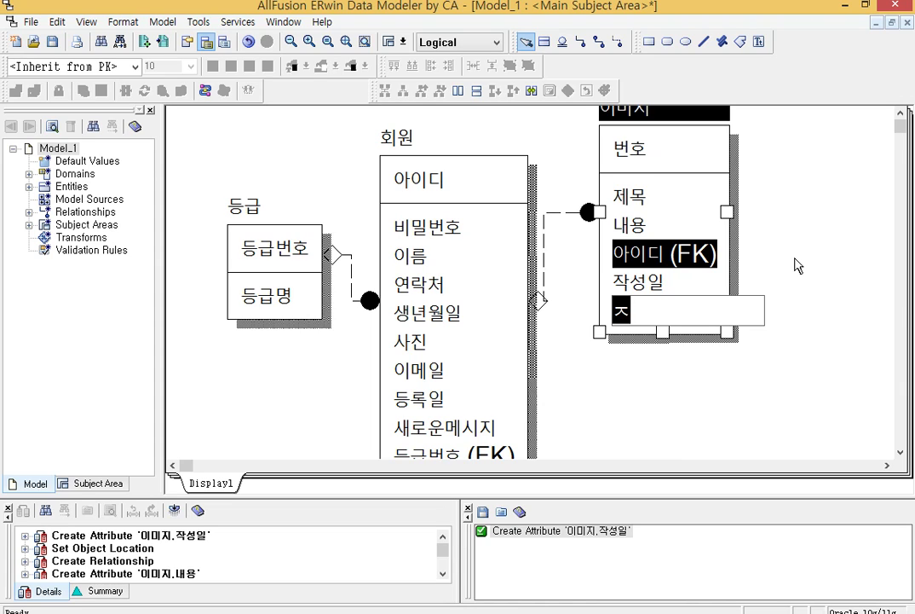
{"action": "type", "text": "ㅗ회"}
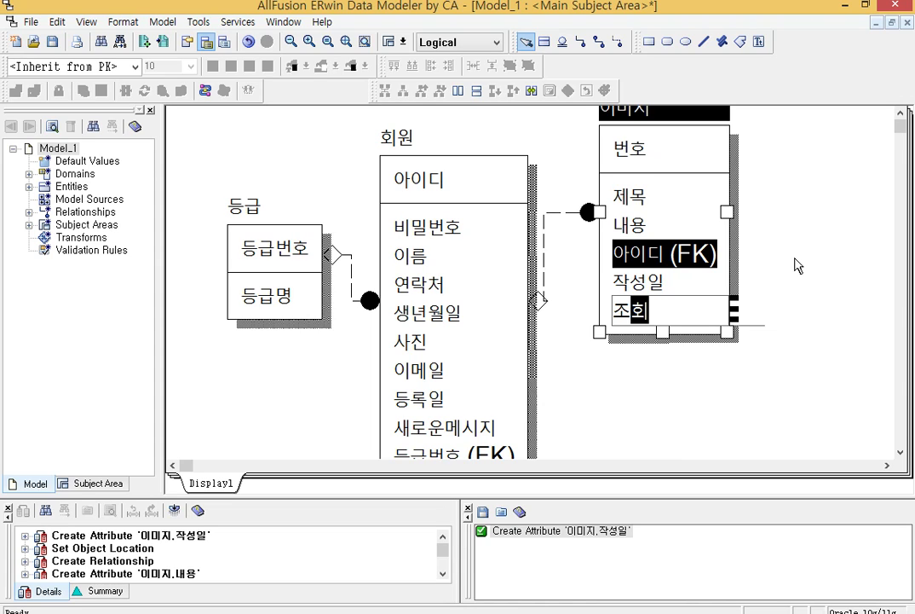
{"action": "type", "text": "ㅅ"}
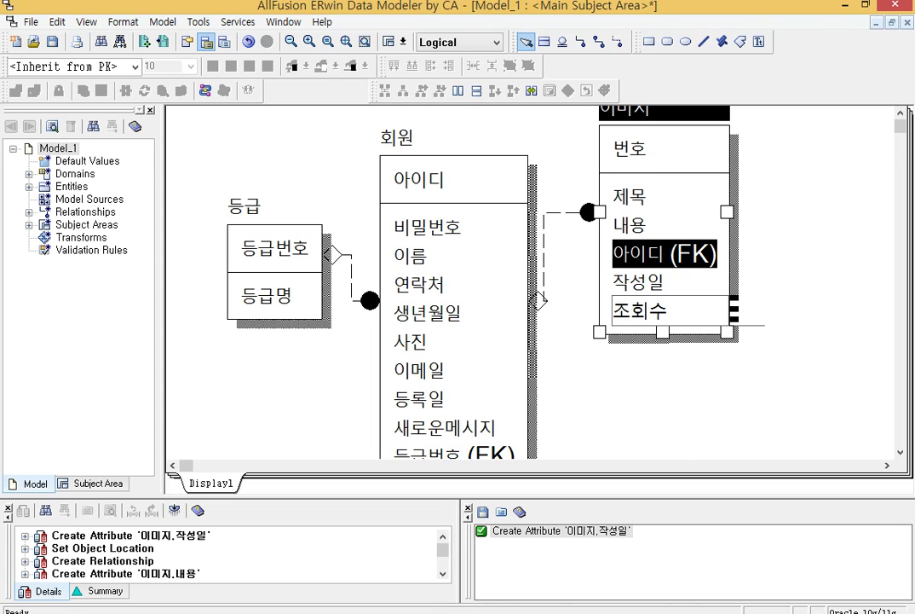
{"action": "key", "text": "Return"}
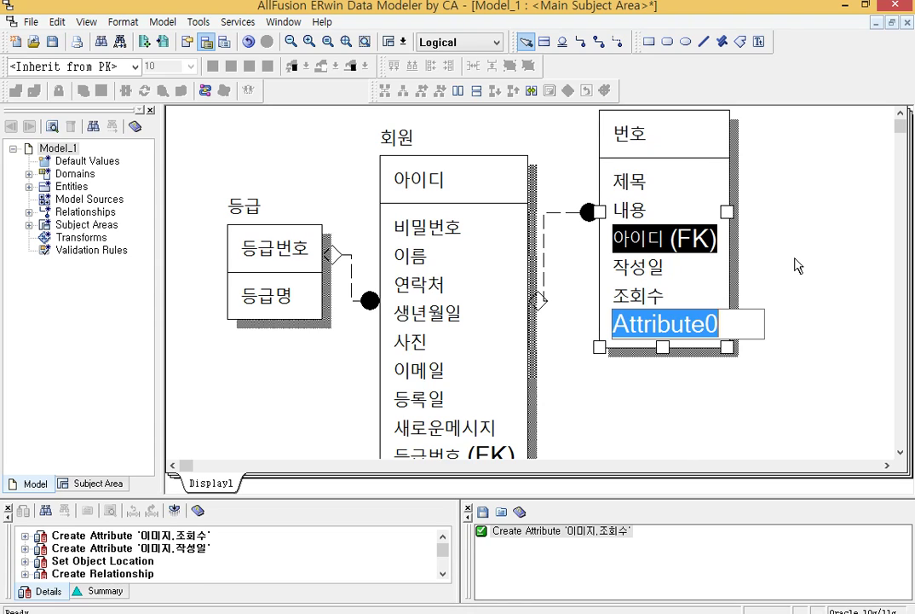
{"action": "type", "text": "팡"}
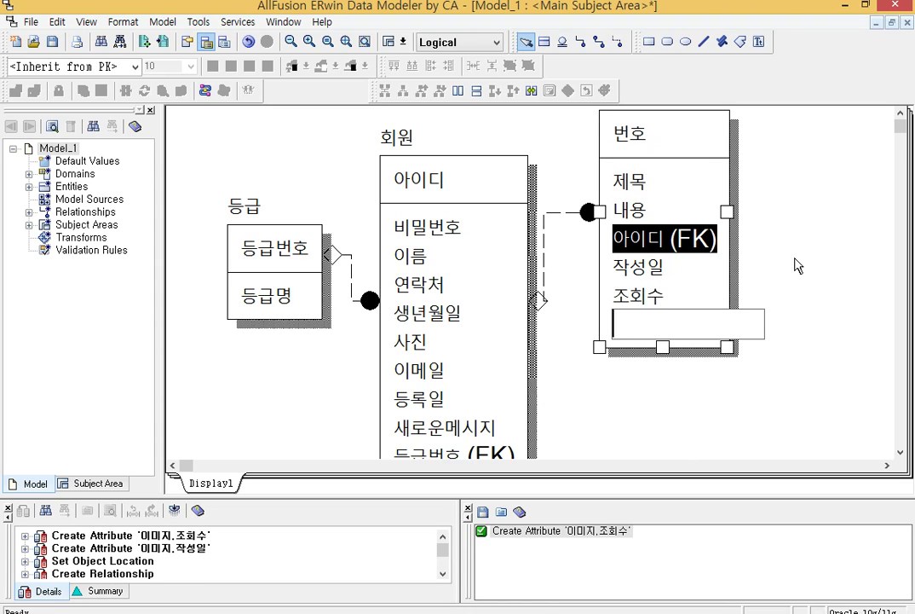
{"action": "type", "text": "일명"}
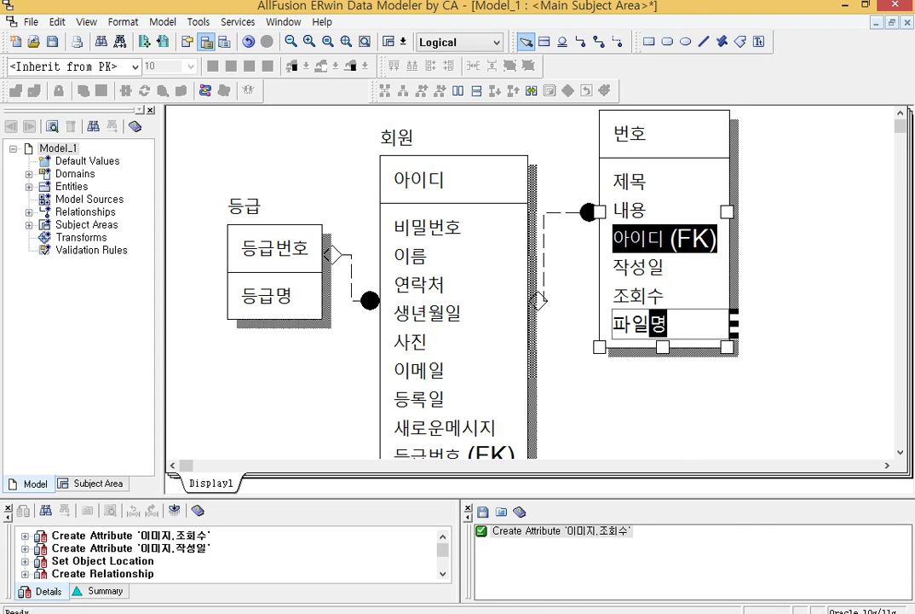
{"action": "key", "text": "Return"}
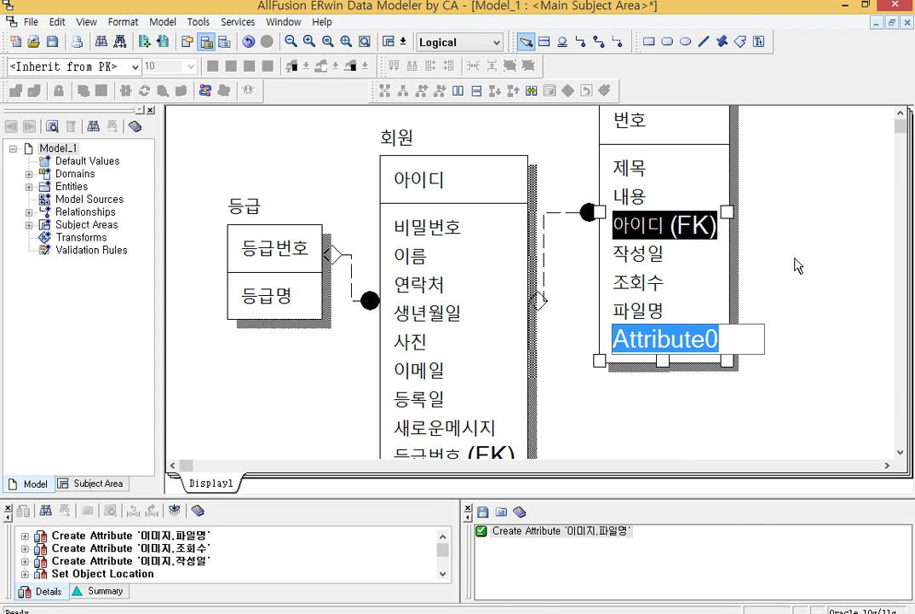
{"action": "key", "text": "Escape"}
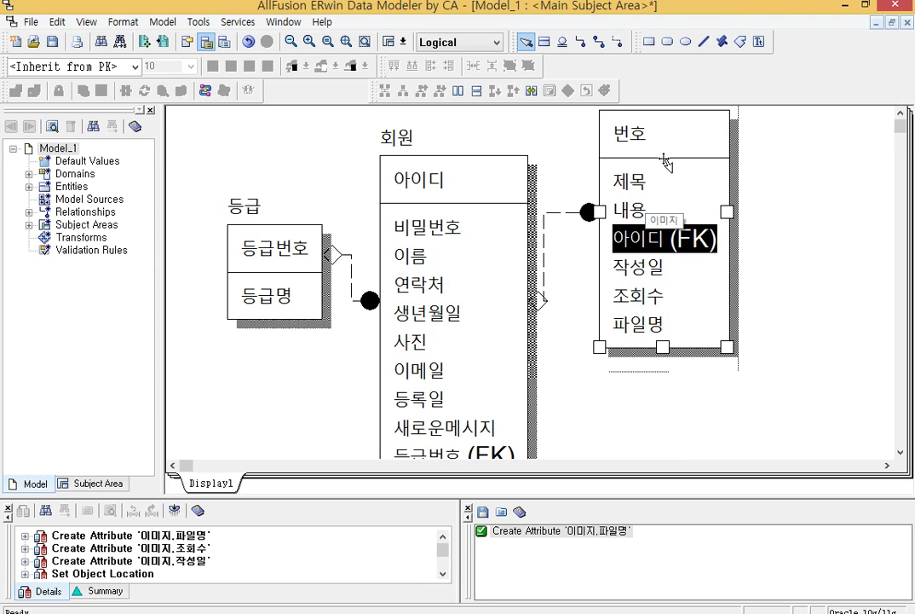
- Move the 이미지 entity down so its name and all attributes sit fully beside 회원, and deselect it
{"action": "left_click", "coordinate": [718, 182]}
{"action": "left_click", "coordinate": [727, 181]}
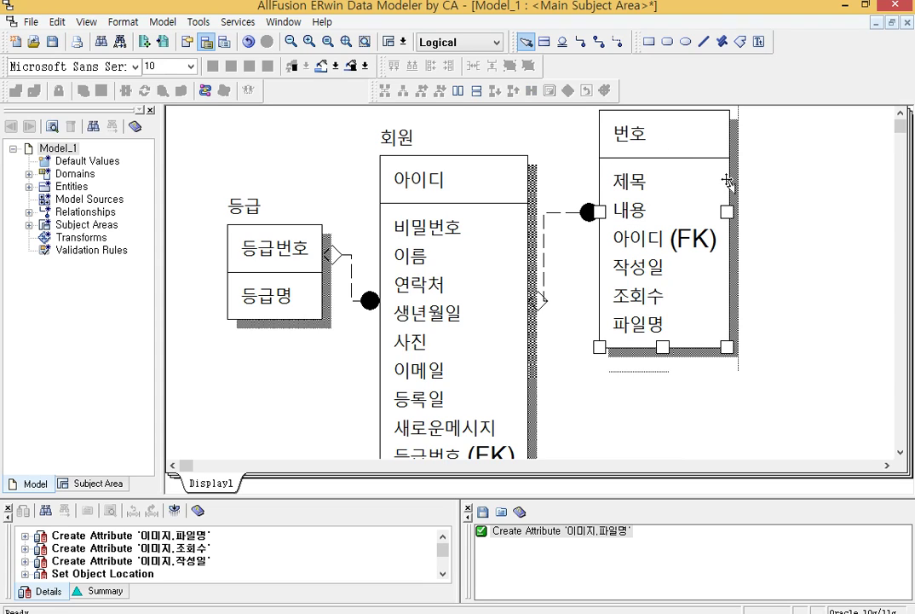
{"action": "left_click_drag", "start_coordinate": [727, 173], "coordinate": [733, 211]}
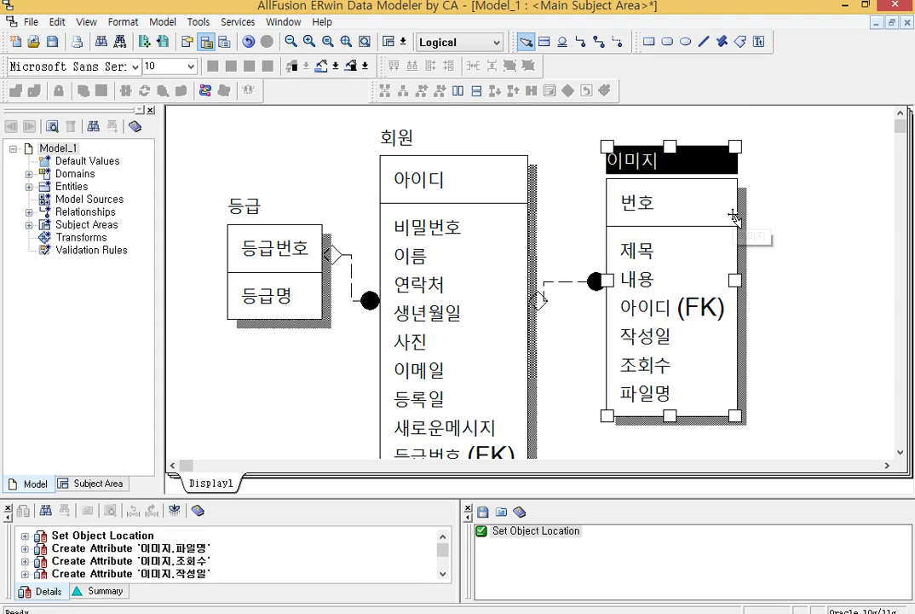
{"action": "scroll", "coordinate": [576, 278], "scroll_direction": "down", "scroll_amount": 1}
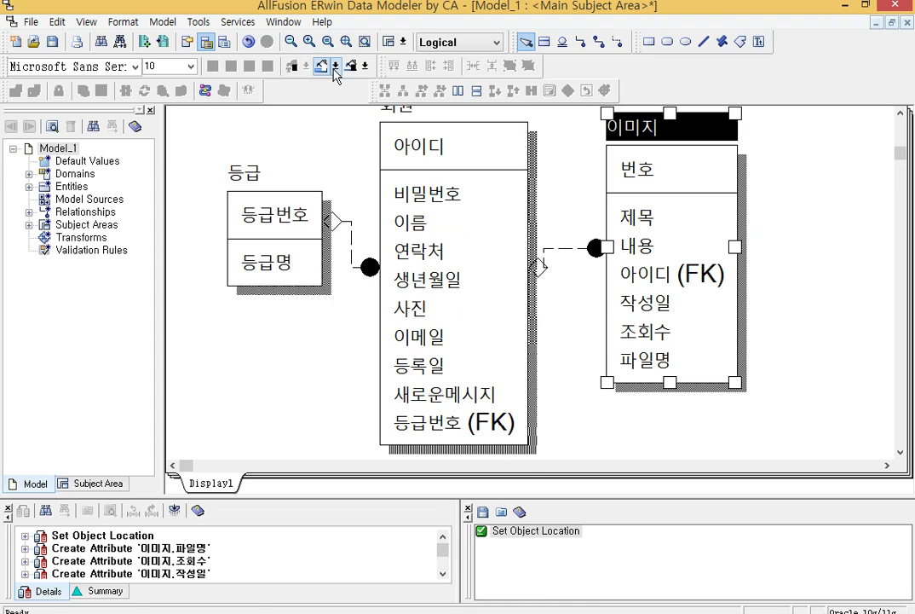
{"action": "left_click", "coordinate": [292, 42]}
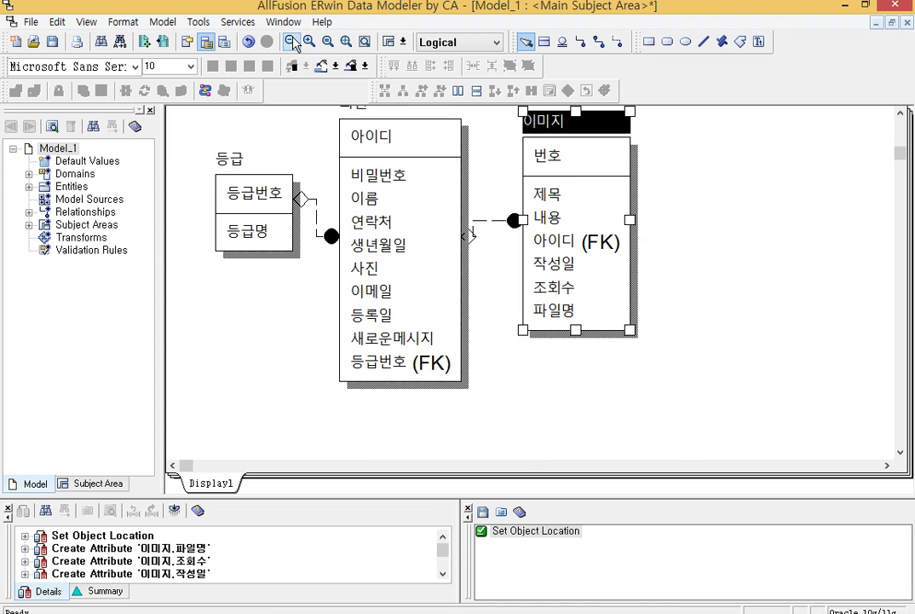
{"action": "scroll", "coordinate": [611, 266], "scroll_direction": "up", "scroll_amount": 1}
{"action": "left_click", "coordinate": [763, 318]}
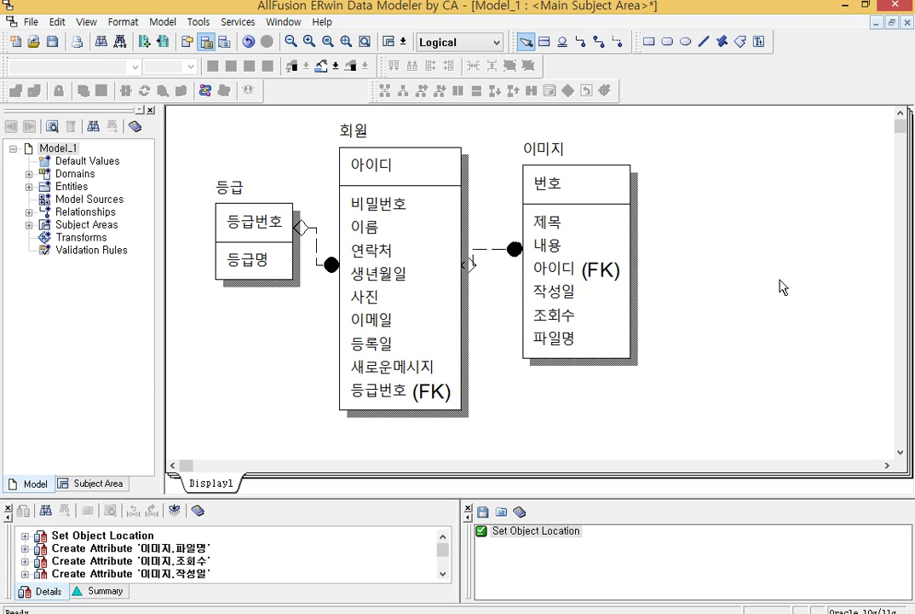
- Shift the 이미지 entity further sideways from 회원 and slightly lower
{"action": "left_click", "coordinate": [614, 243]}
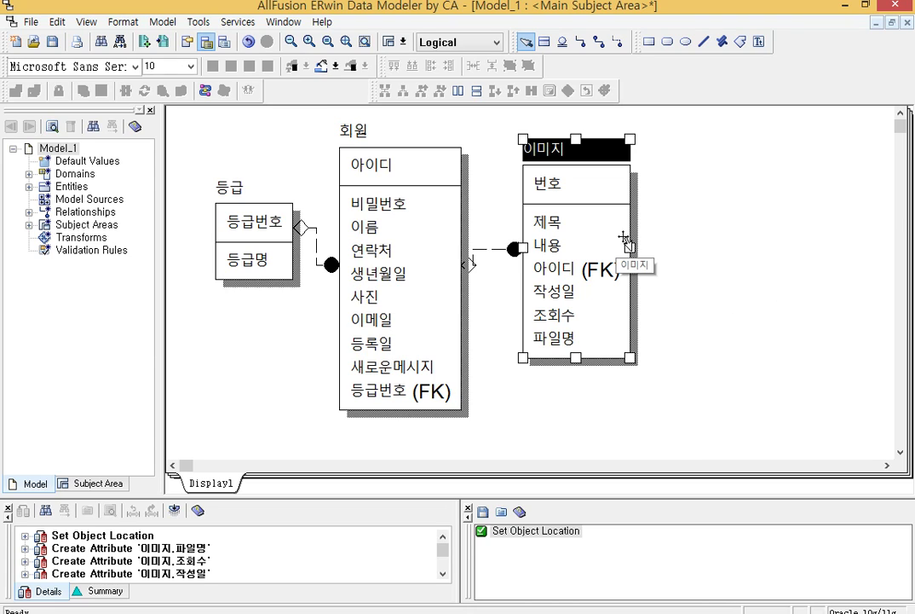
{"action": "left_click", "coordinate": [614, 241]}
{"action": "left_click_drag", "start_coordinate": [613, 241], "coordinate": [614, 228]}
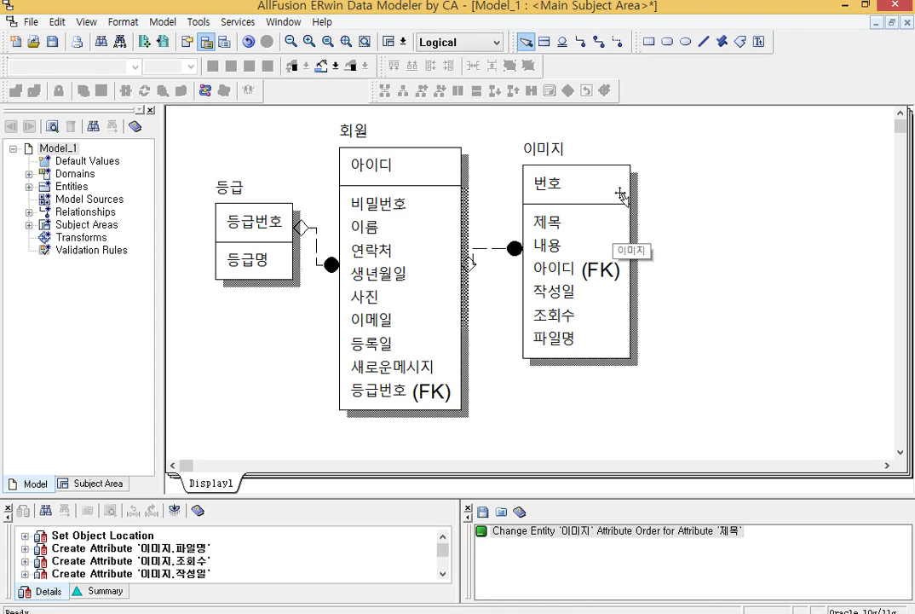
{"action": "left_click", "coordinate": [627, 199]}
{"action": "left_click_drag", "start_coordinate": [627, 200], "coordinate": [659, 206]}
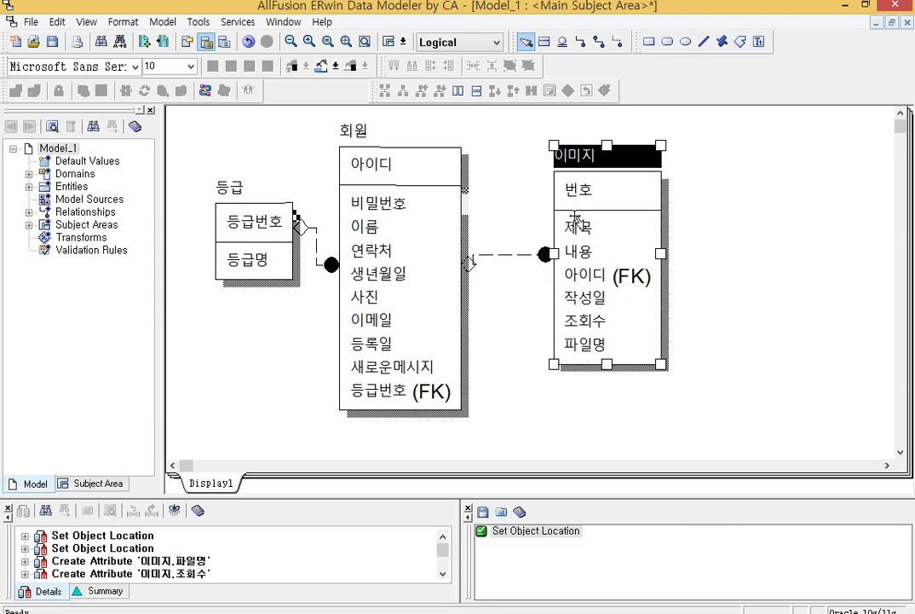
- Straighten the relationship line between 회원 and 이미지 and lower it to the level of the 작성일 attribute
{"action": "left_click", "coordinate": [484, 257]}
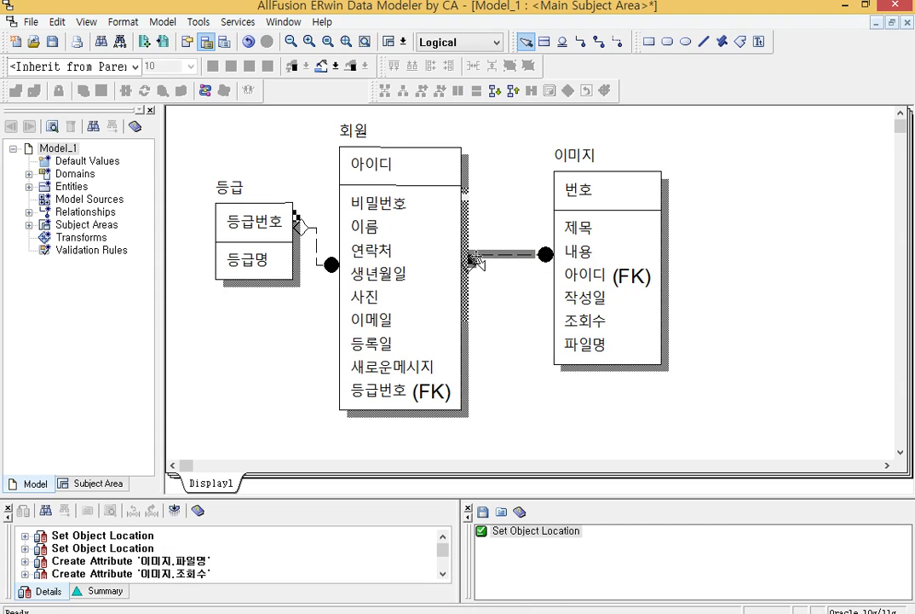
{"action": "left_click_drag", "start_coordinate": [476, 260], "coordinate": [479, 263]}
{"action": "left_click", "coordinate": [764, 235]}
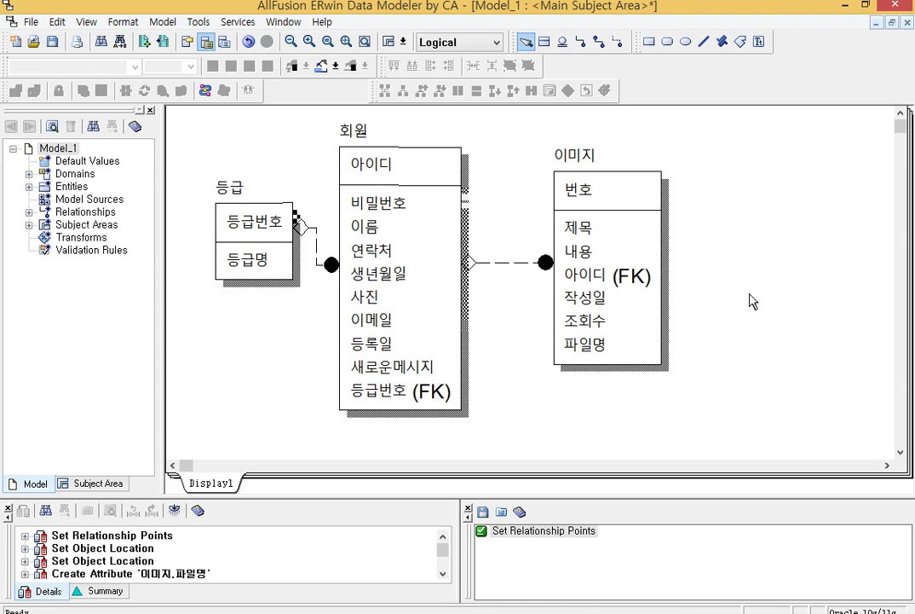
{"action": "left_click", "coordinate": [494, 261]}
{"action": "left_click_drag", "start_coordinate": [533, 162], "coordinate": [508, 295]}
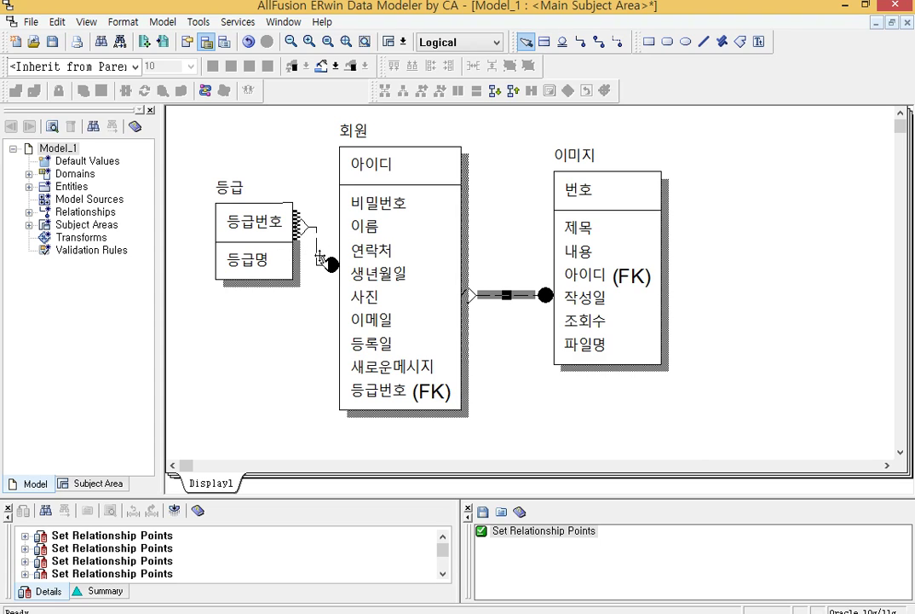